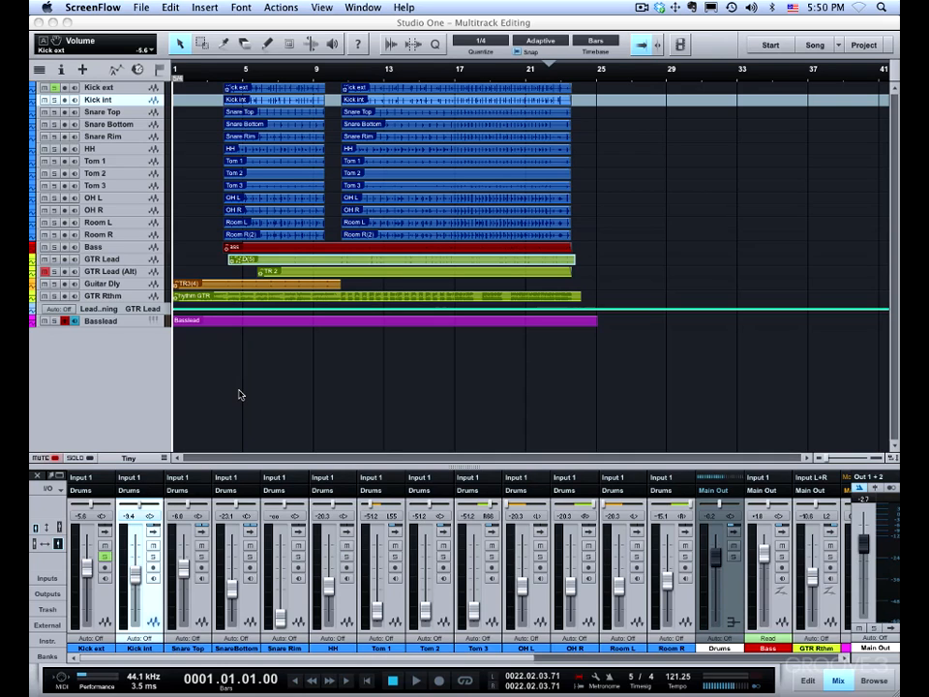
Place the playback cursor at bar 4, beat 5 in the arrangement and toggle the mix console's visibility several times
click(240, 394)
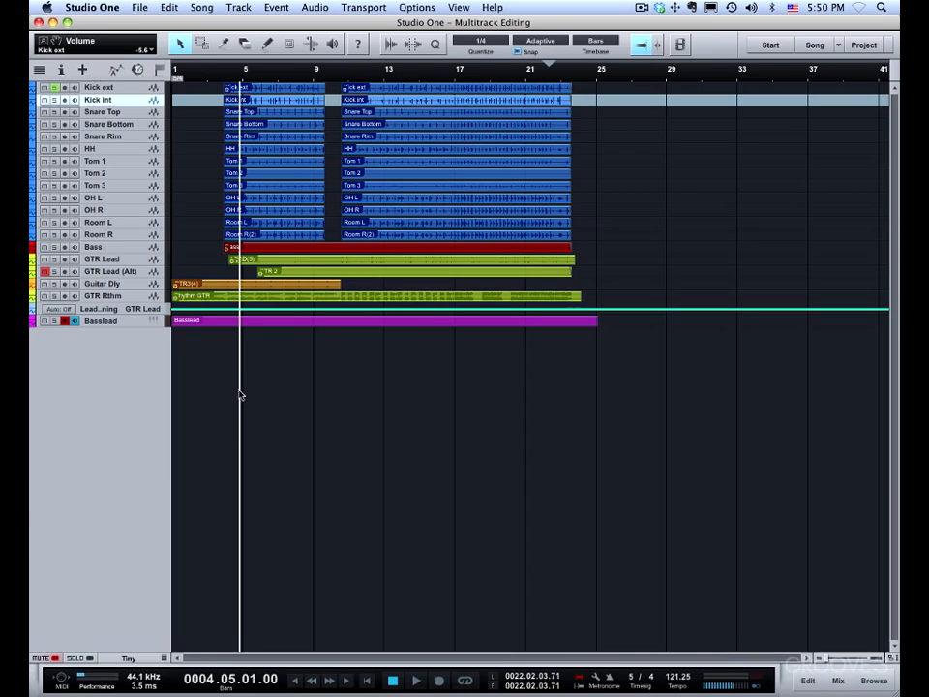
key(F3)
key(F3)
key(F3)
key(F3)
key(F3)
click(836, 684)
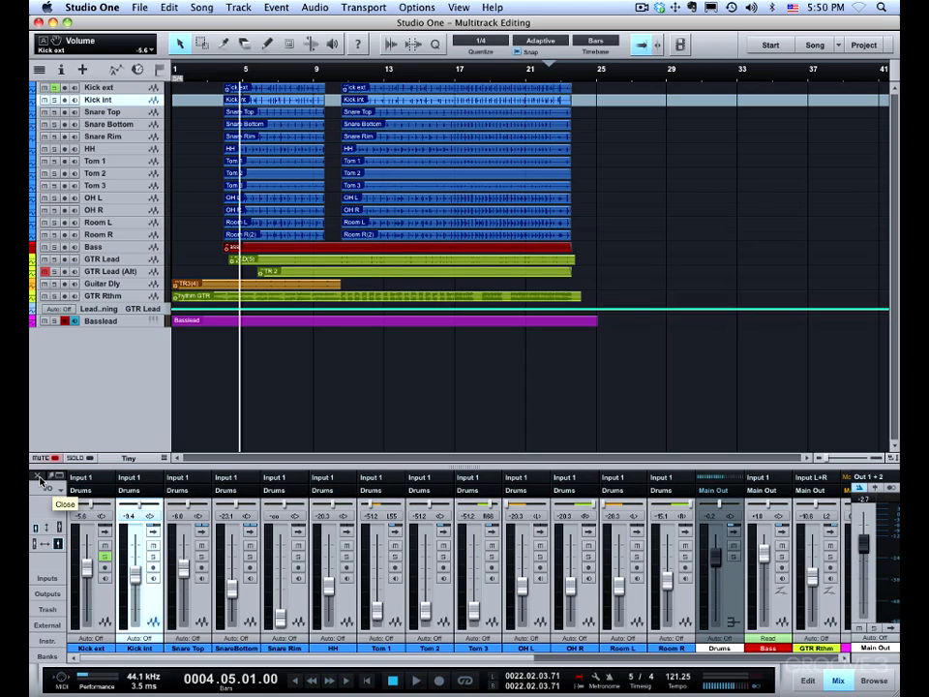
click(38, 477)
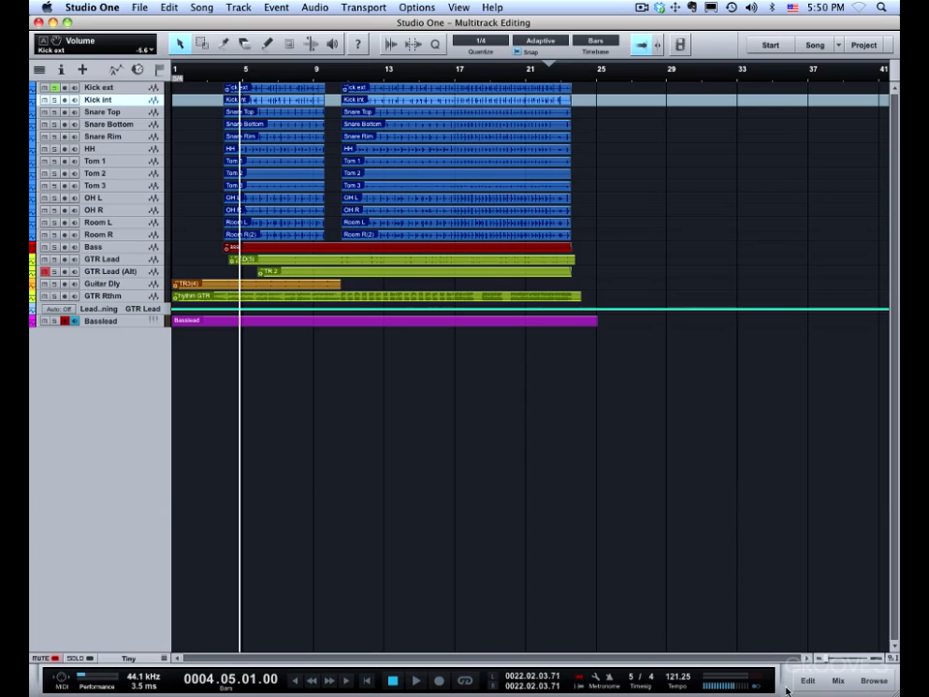
click(838, 680)
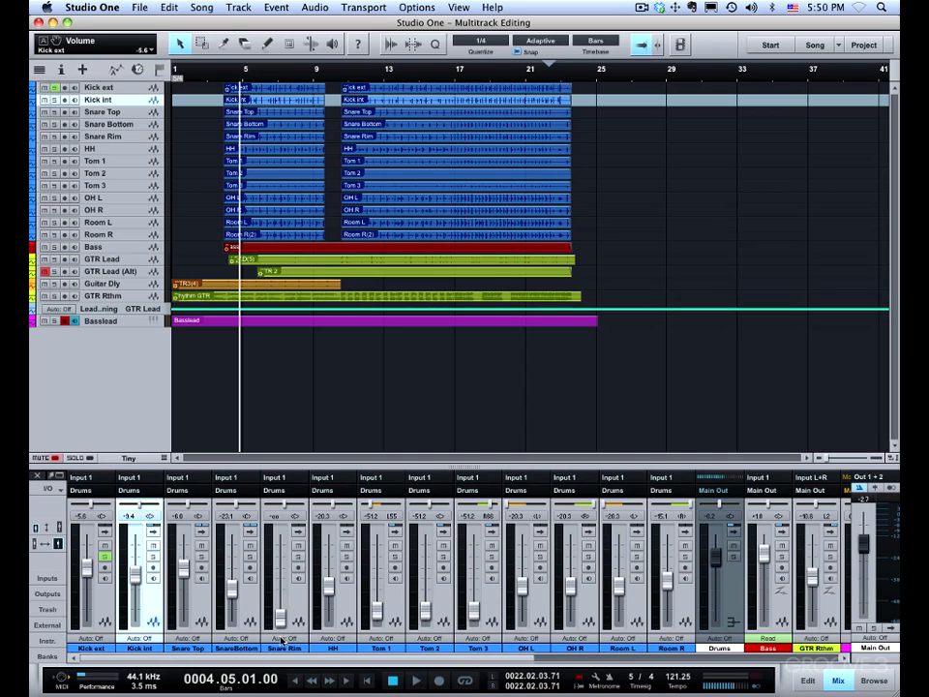
Detach the mix console into a floating window and stretch it across the full width of the song window
click(39, 477)
key(F3)
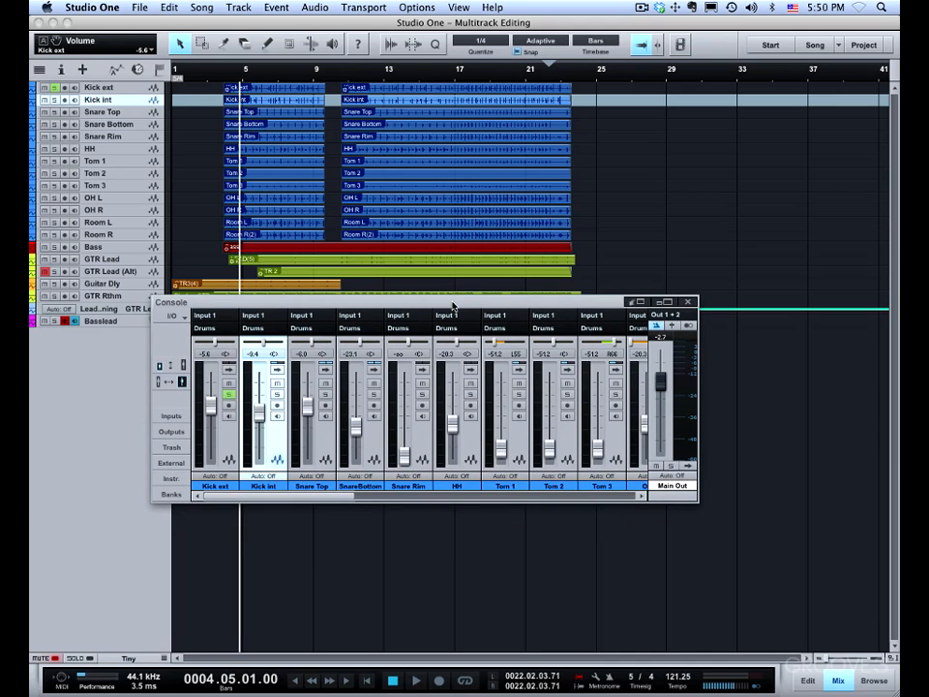
drag(451, 305, 337, 300)
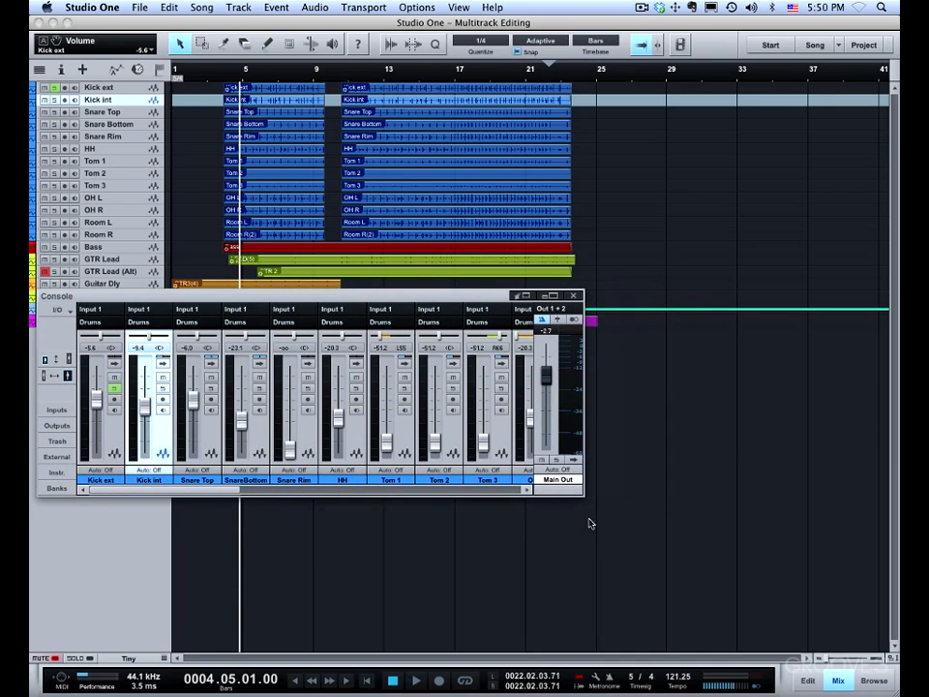
drag(584, 497, 861, 513)
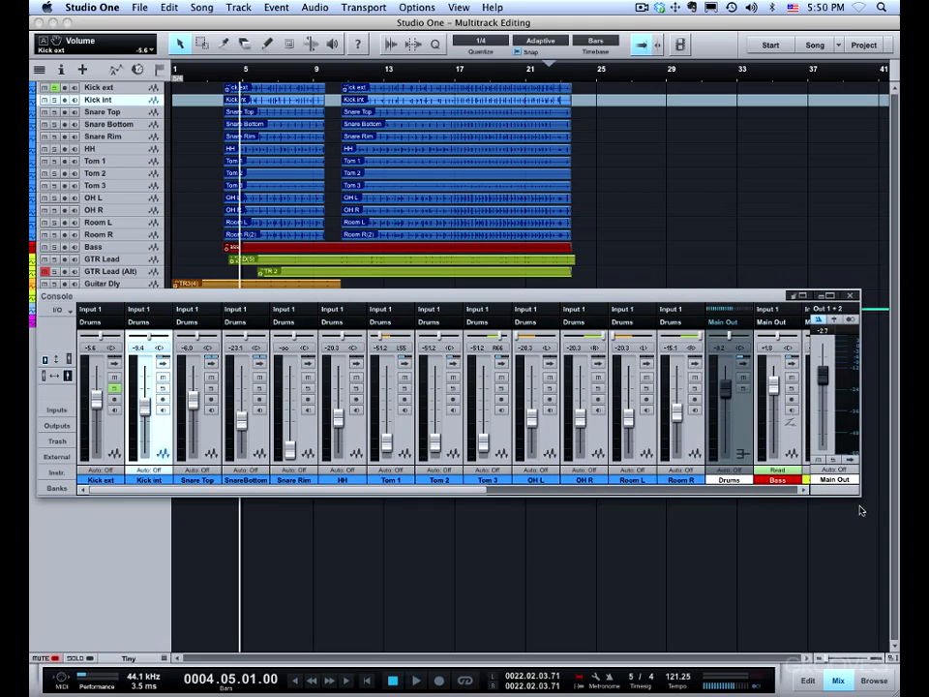
click(827, 296)
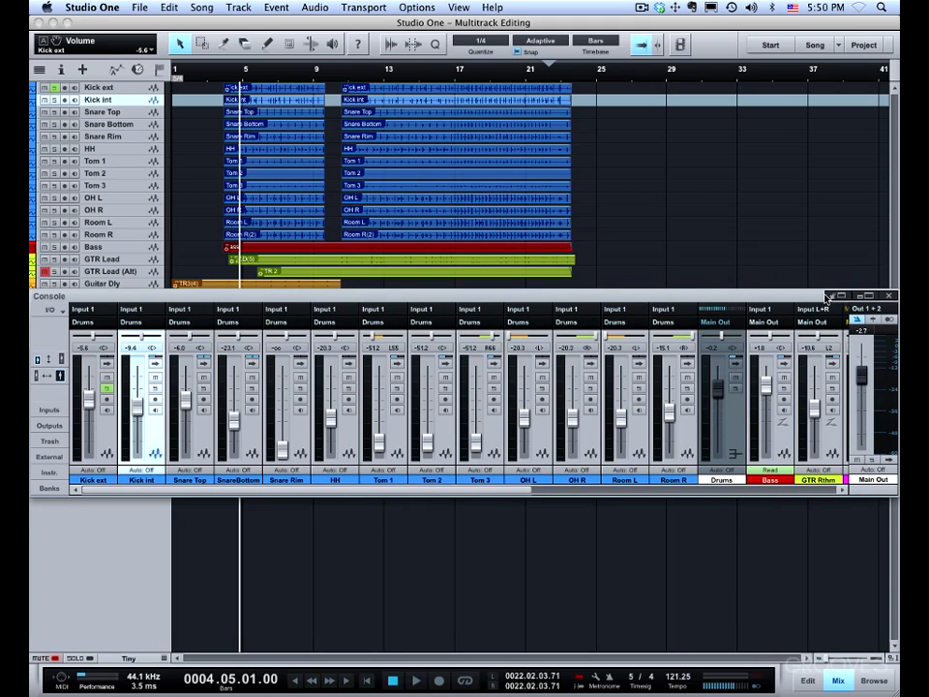
Fill the screen with the console in its large channel view and raise the divider between inserts and sends
click(39, 361)
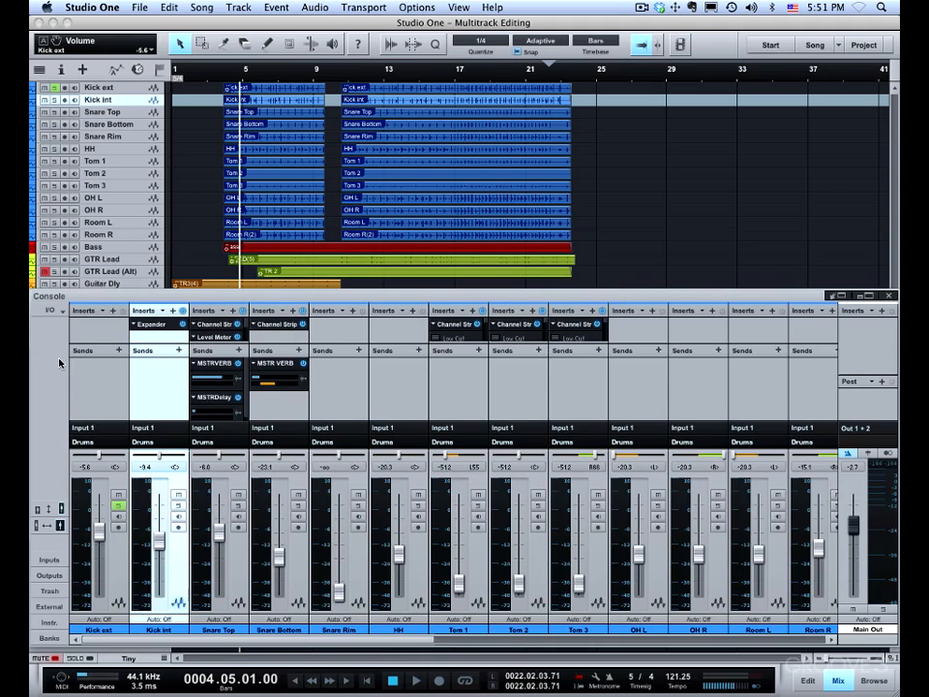
click(868, 296)
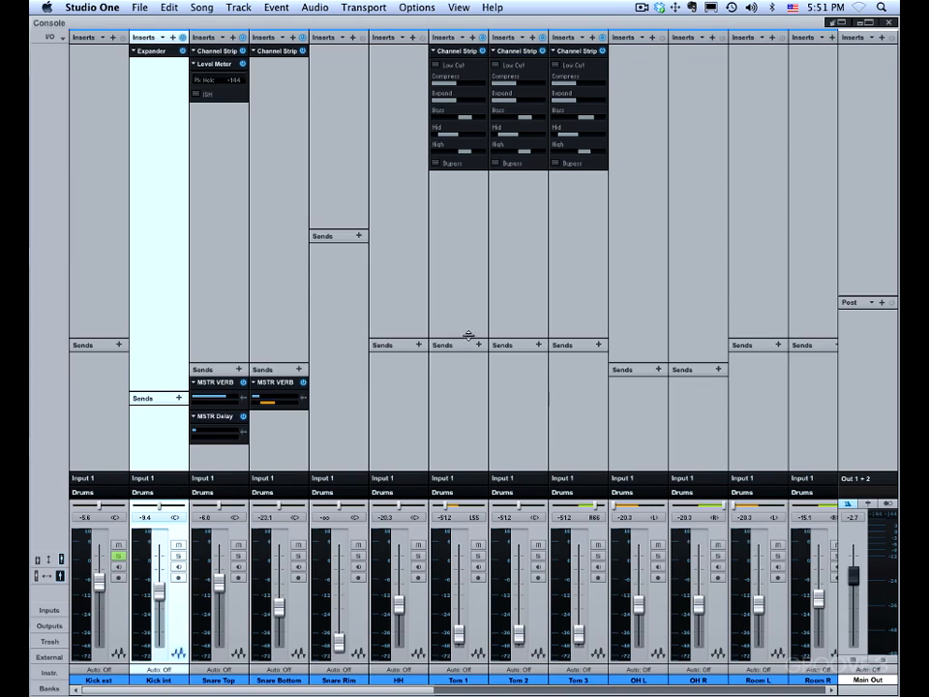
drag(469, 338, 463, 290)
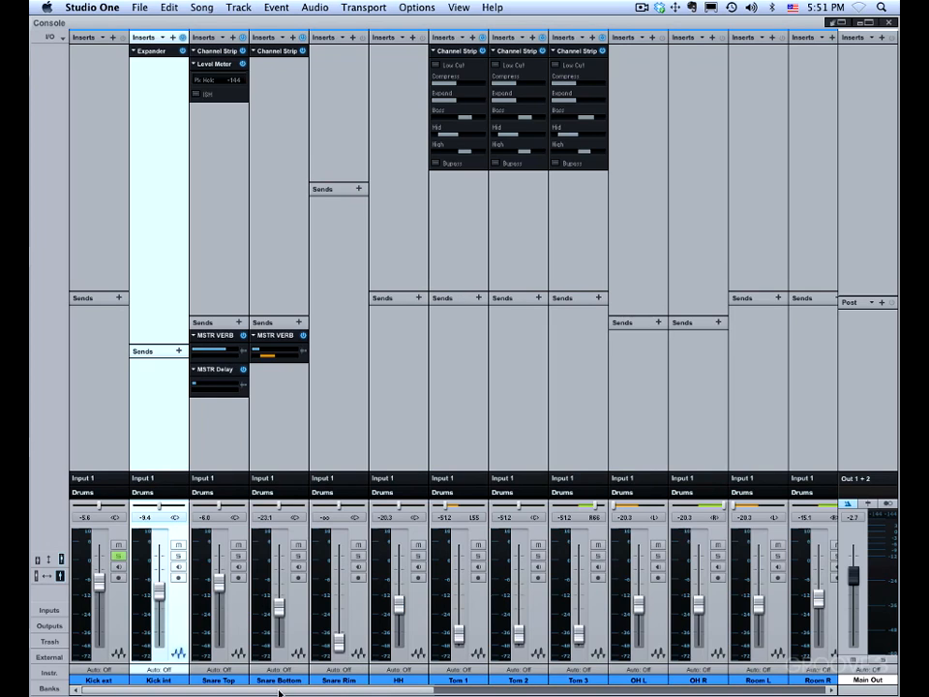
Examine the level meters during playback with the console channels narrowed, and restore the channels to normal width
drag(280, 688, 155, 689)
click(39, 577)
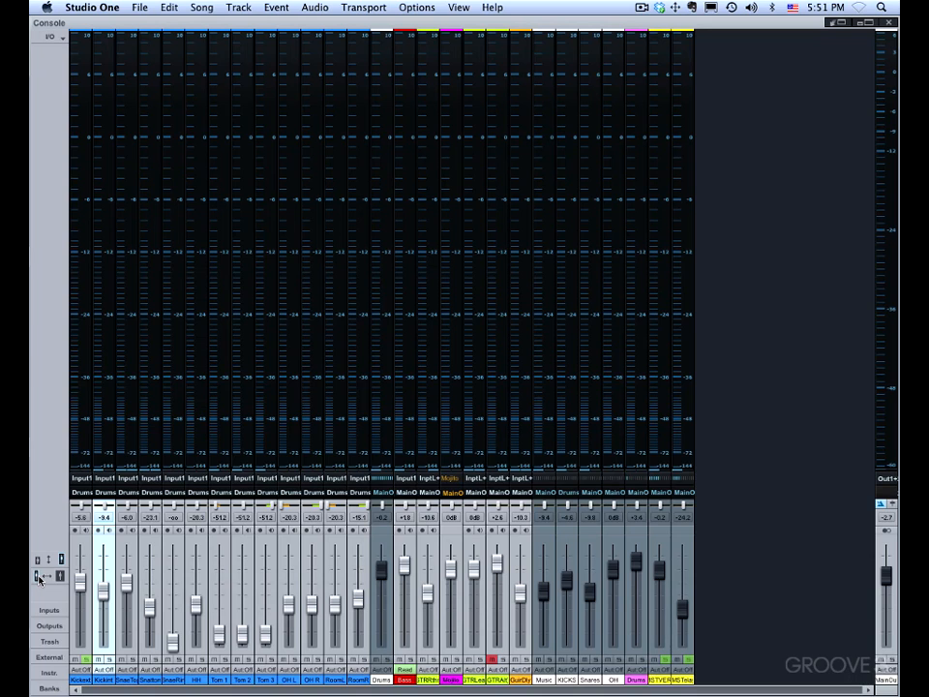
key(space)
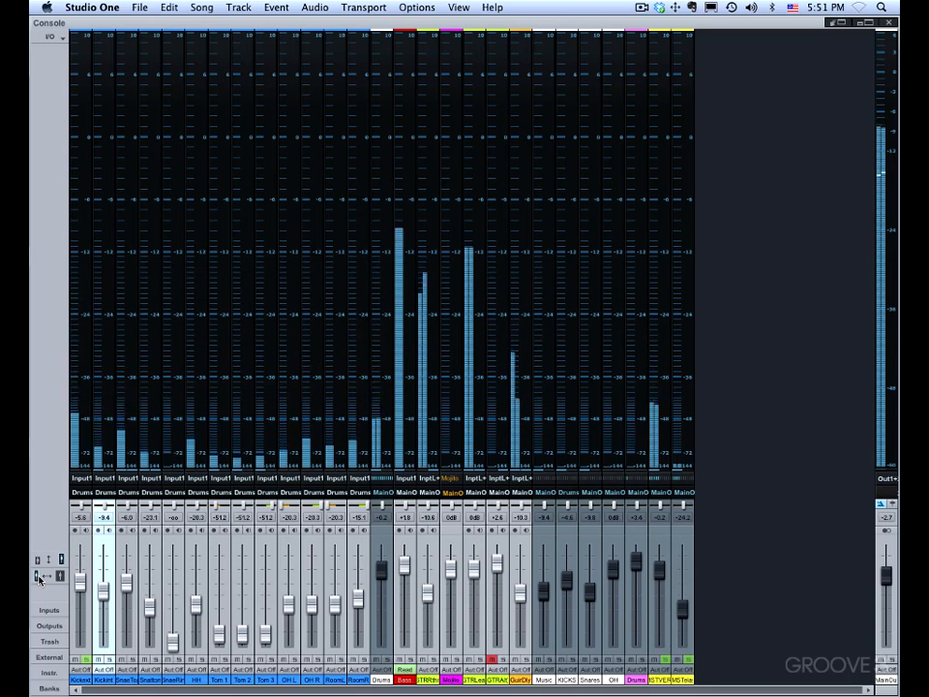
key(space)
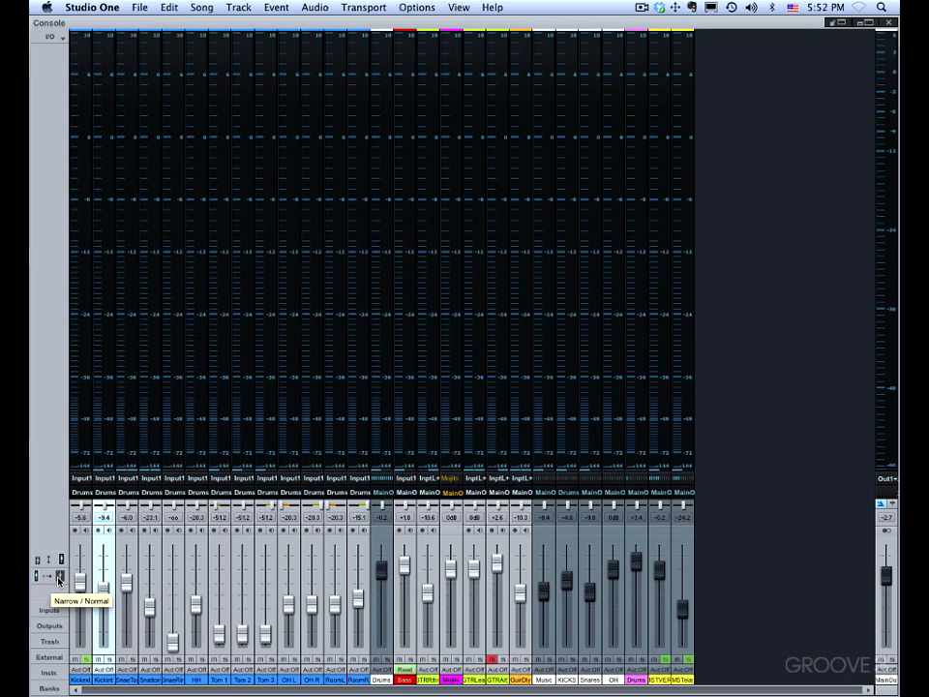
click(59, 579)
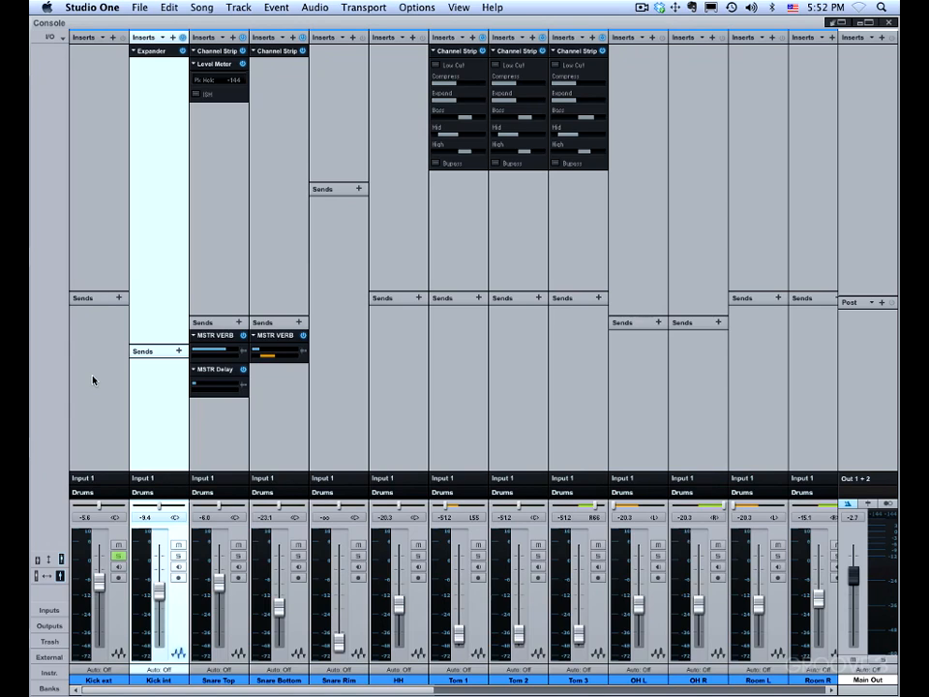
Show the console's input channels and widen their section so that Input L+R through GTR Processor all fit
click(50, 612)
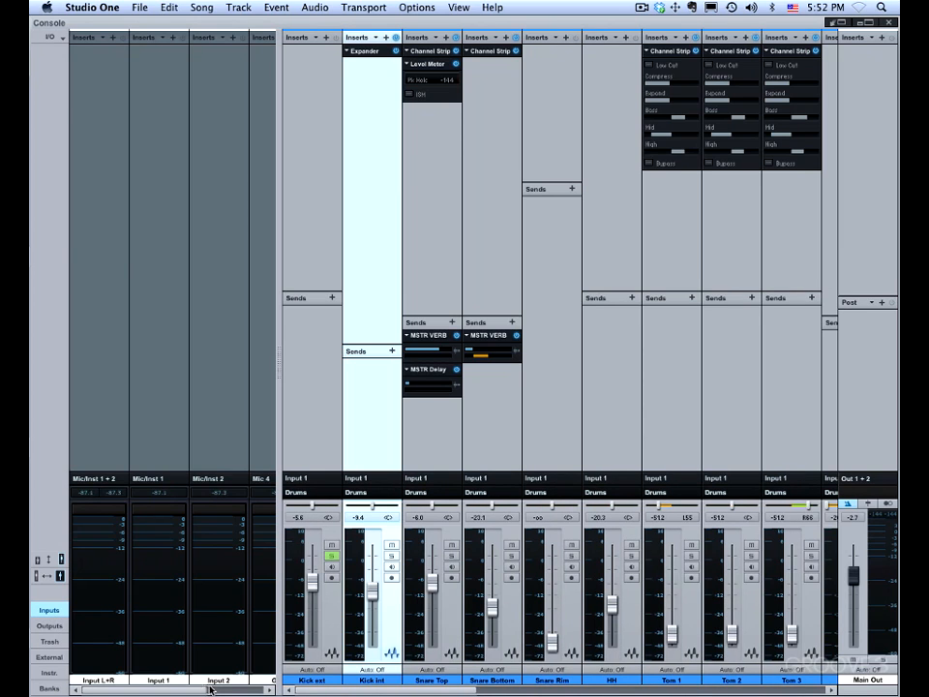
click(271, 688)
drag(271, 687, 109, 672)
drag(280, 468, 379, 454)
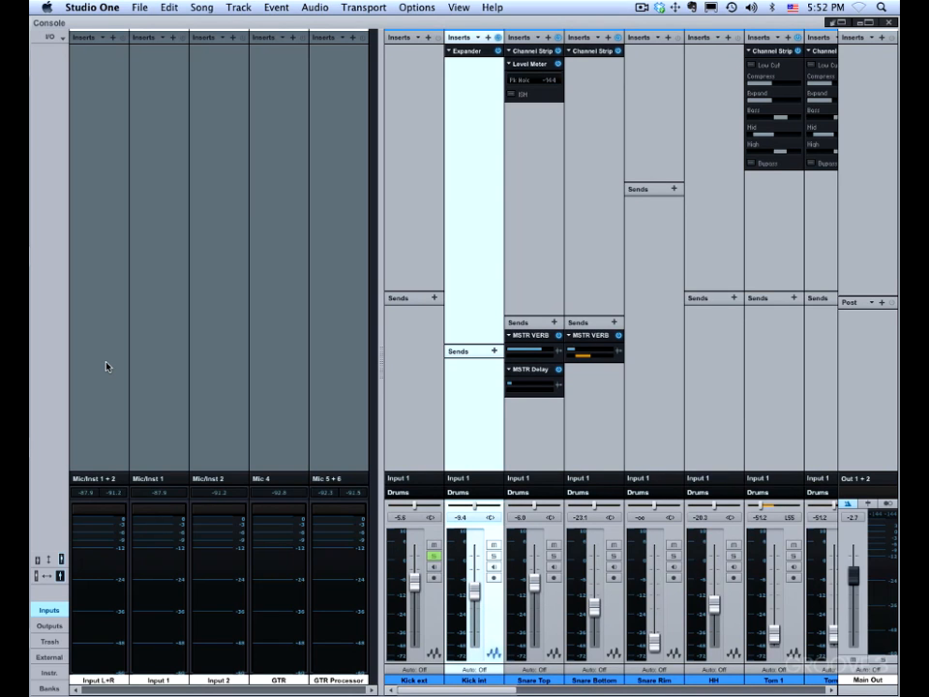
mouse_move(382, 334)
mouse_down()
mouse_move(322, 338)
mouse_move(384, 337)
mouse_up()
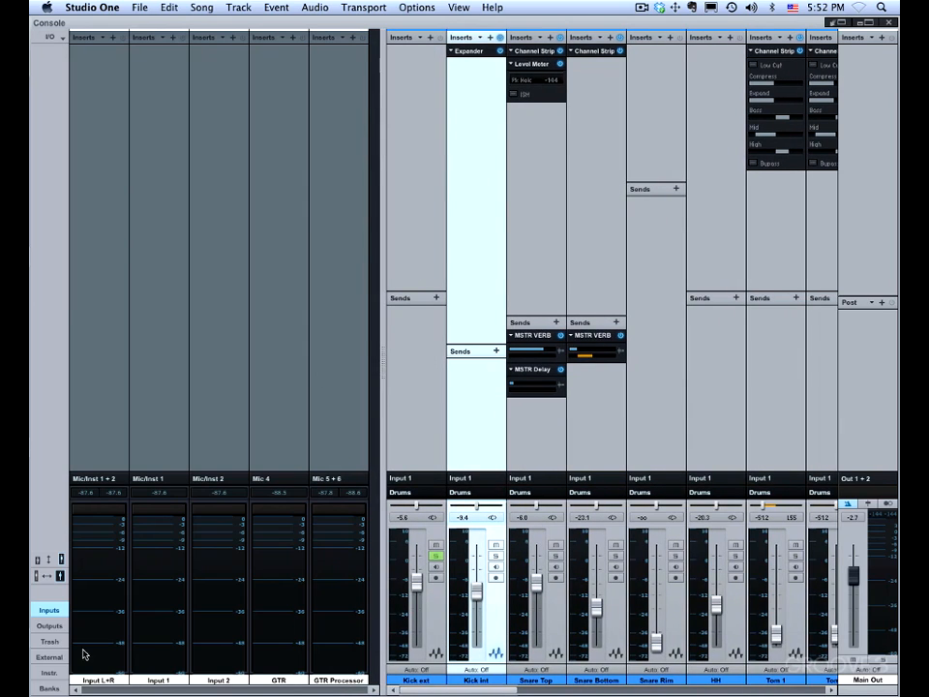
Hide the input channels and look at the console's output section and its trash bin
click(52, 611)
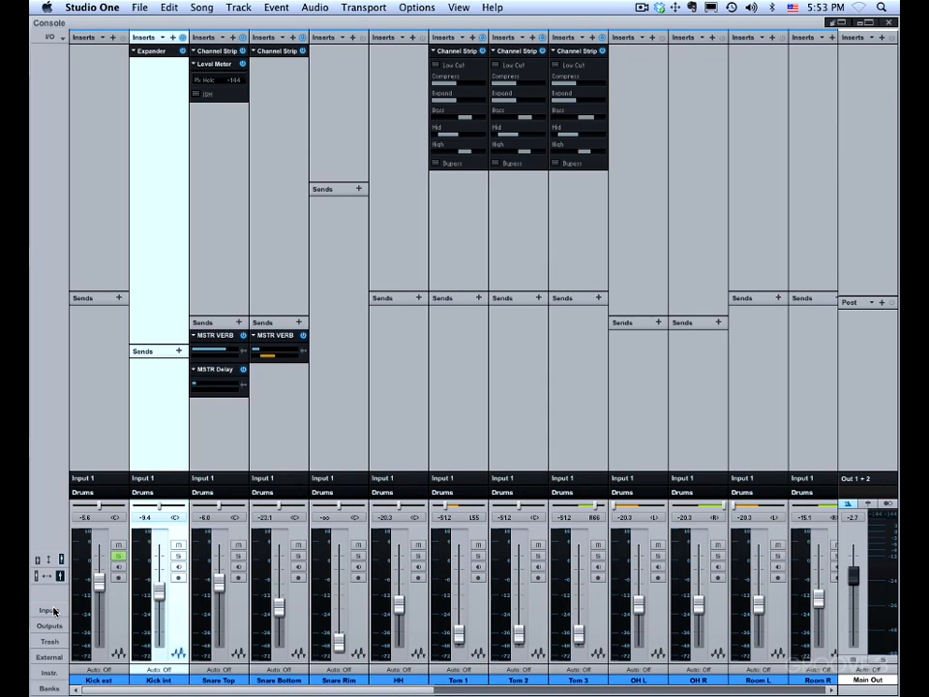
click(51, 626)
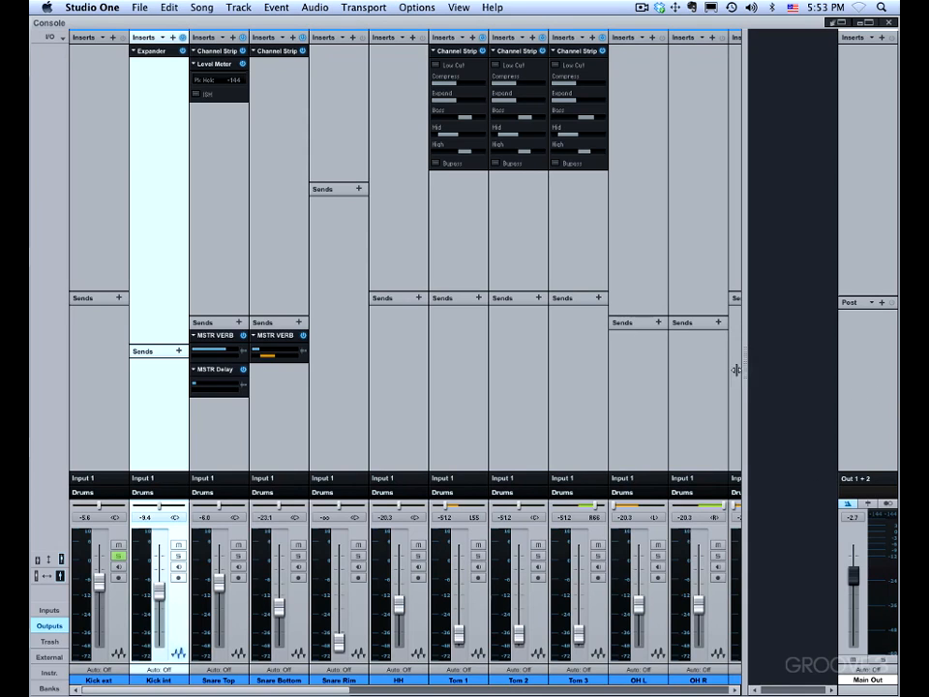
mouse_move(737, 370)
mouse_down()
mouse_move(722, 373)
mouse_move(788, 374)
mouse_move(748, 373)
mouse_up()
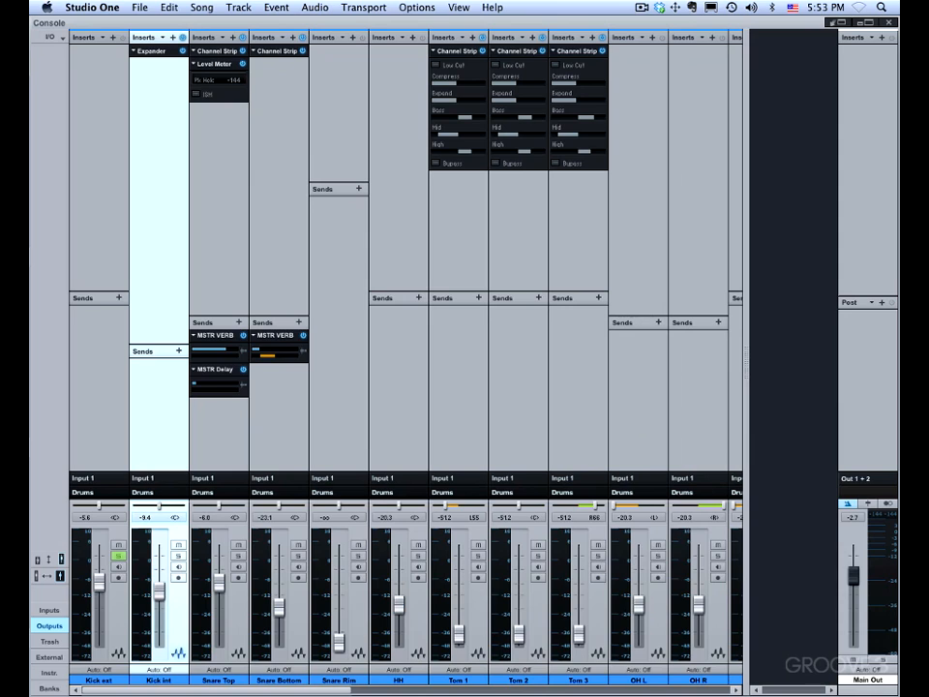
click(50, 642)
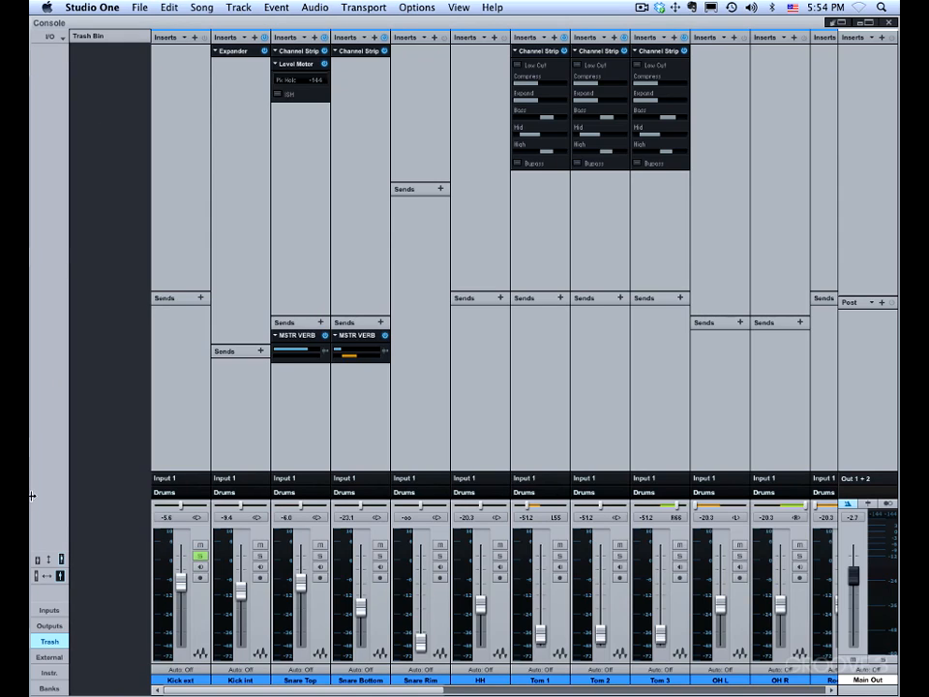
click(49, 641)
Show the external devices list, view the device makers offered for adding a device, and dismiss the dialog
click(49, 657)
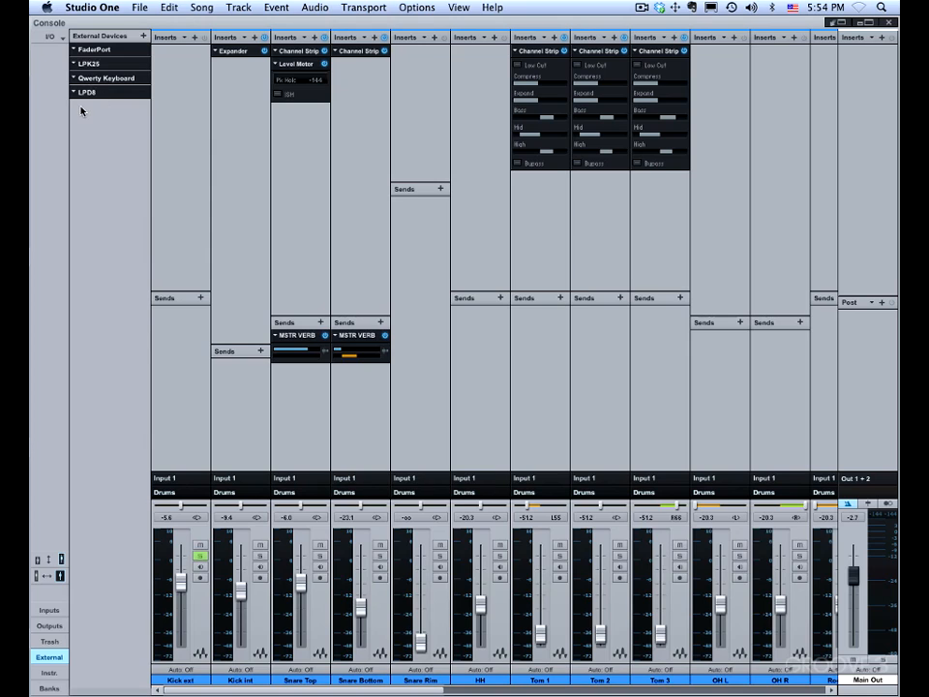
click(143, 38)
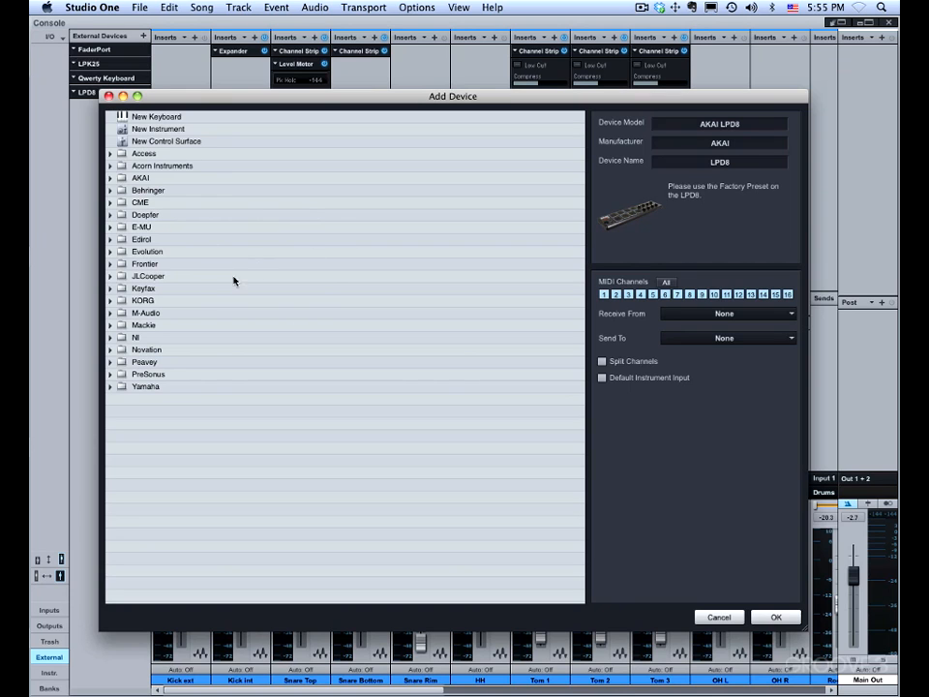
click(108, 96)
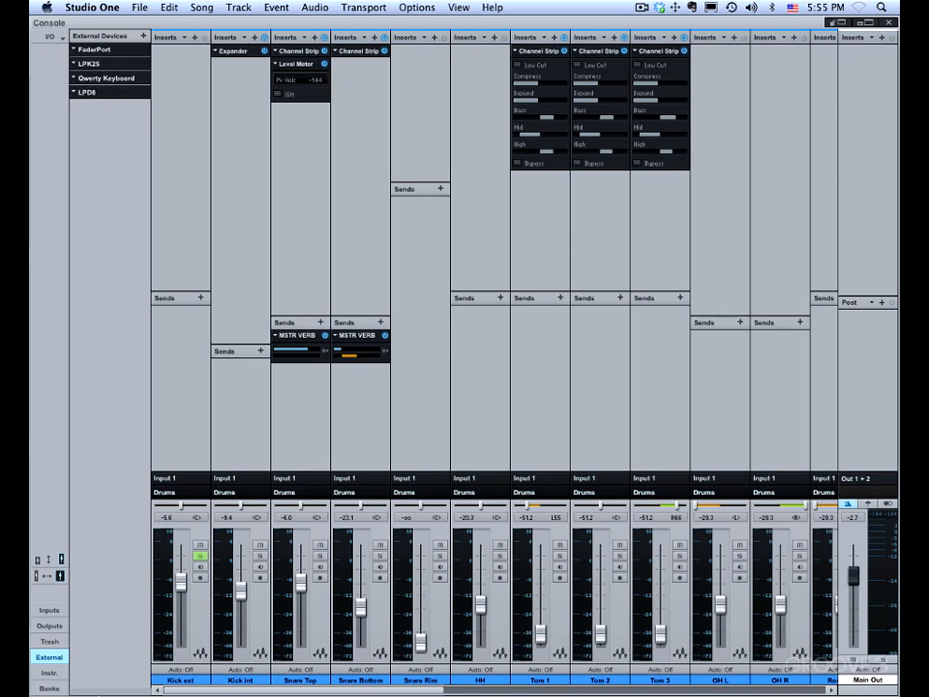
Show the instruments list in place of the external devices and remove the Mojito instrument
click(49, 674)
click(50, 675)
click(51, 675)
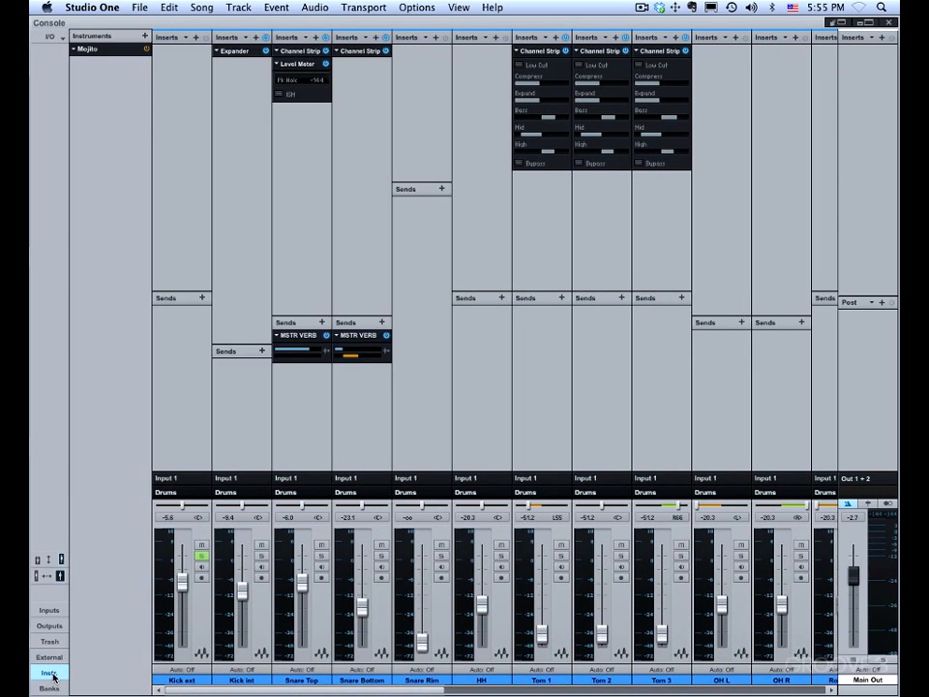
right_click(79, 56)
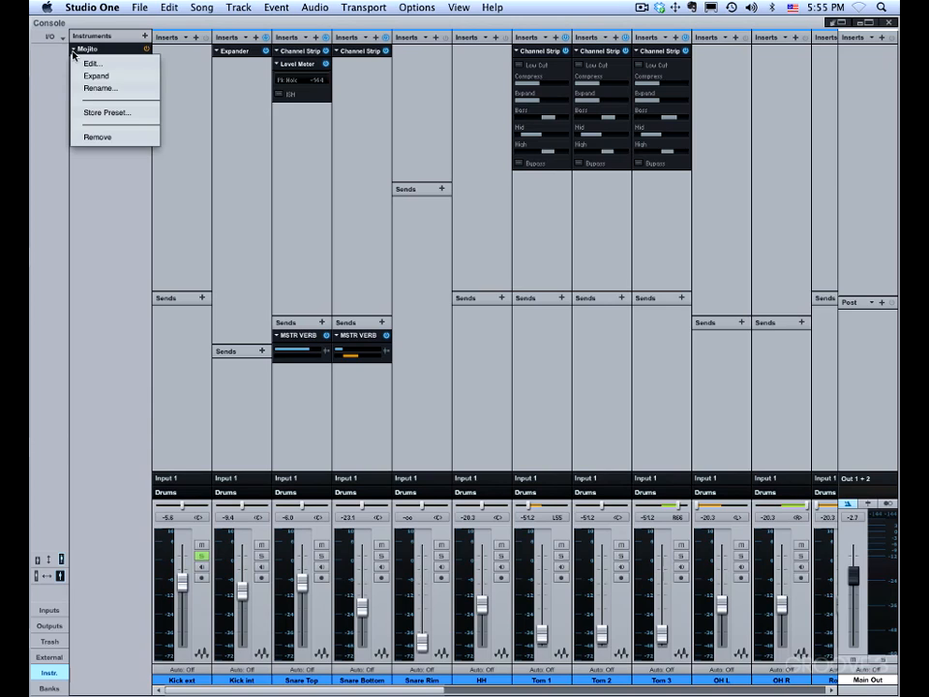
click(93, 136)
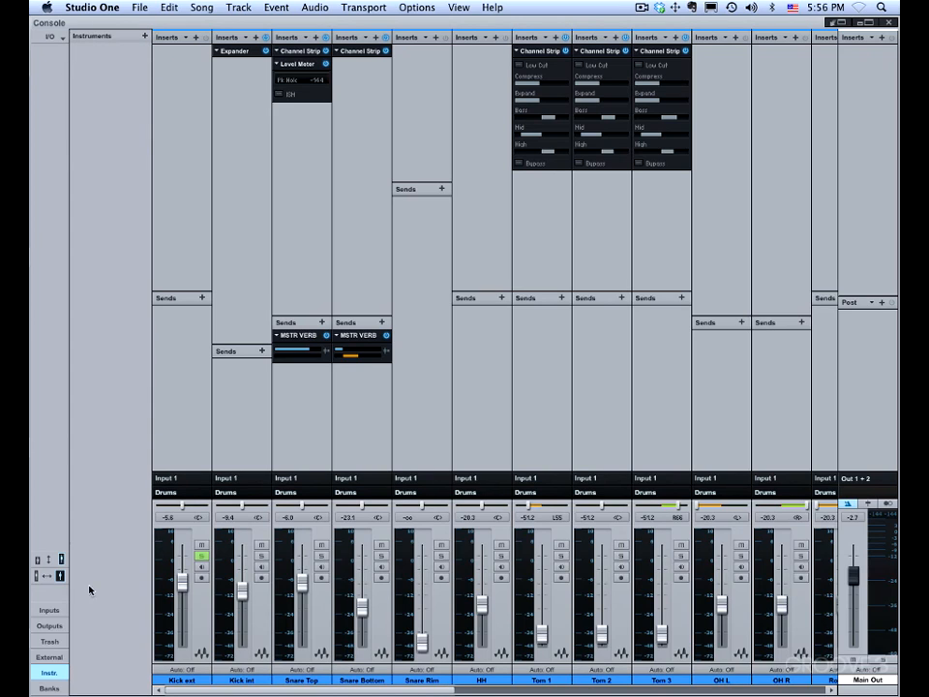
Show the console's trash bin and restore the Mojito - Basslead instrument from it
click(54, 642)
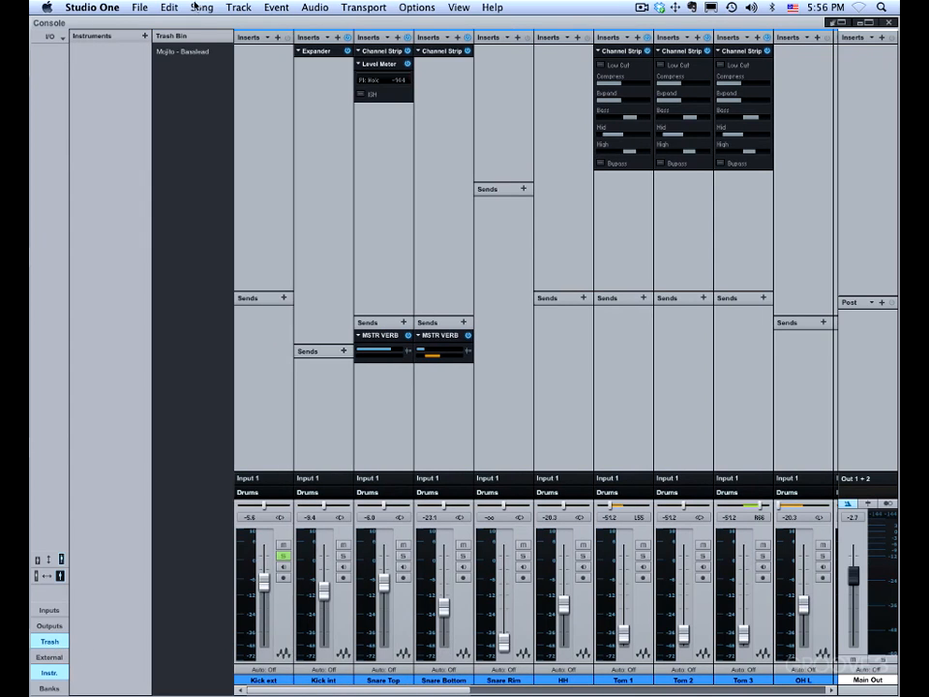
right_click(188, 57)
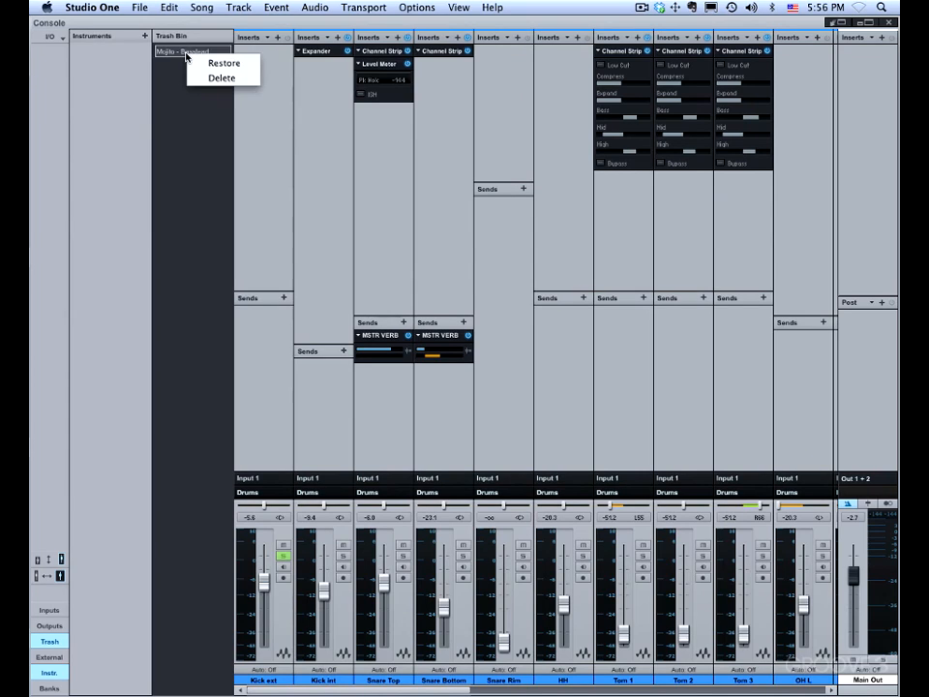
click(200, 61)
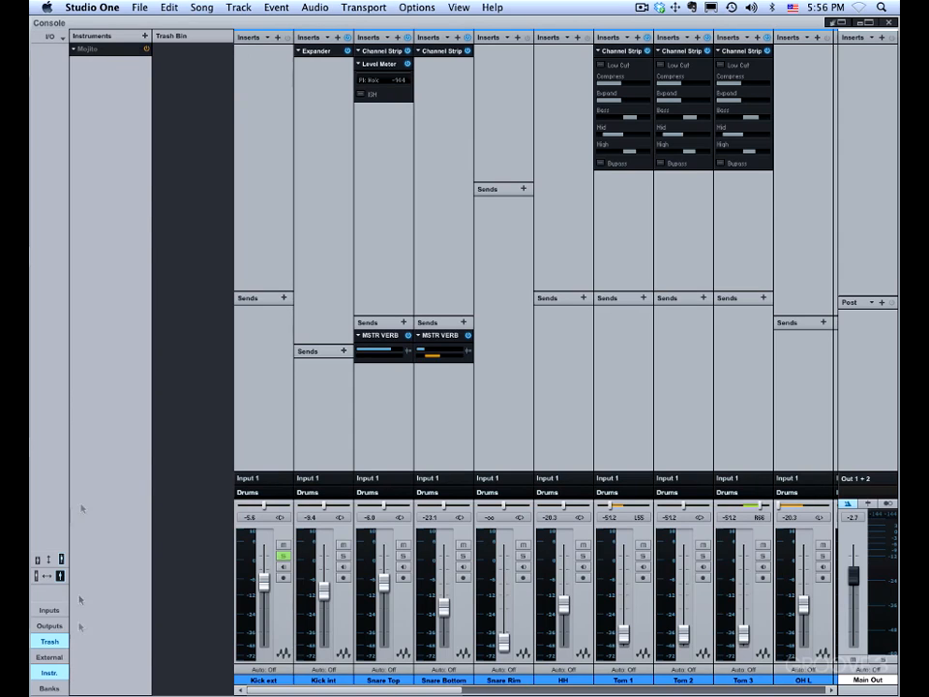
Show the external devices, output channels and input channels alongside the instruments list and trash bin
click(57, 657)
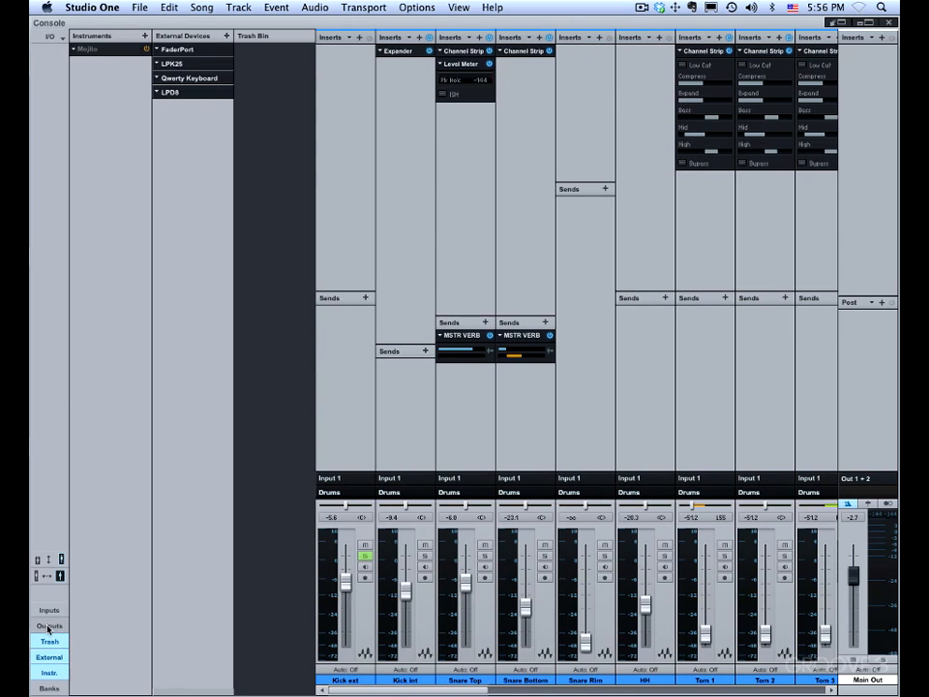
click(50, 625)
click(47, 609)
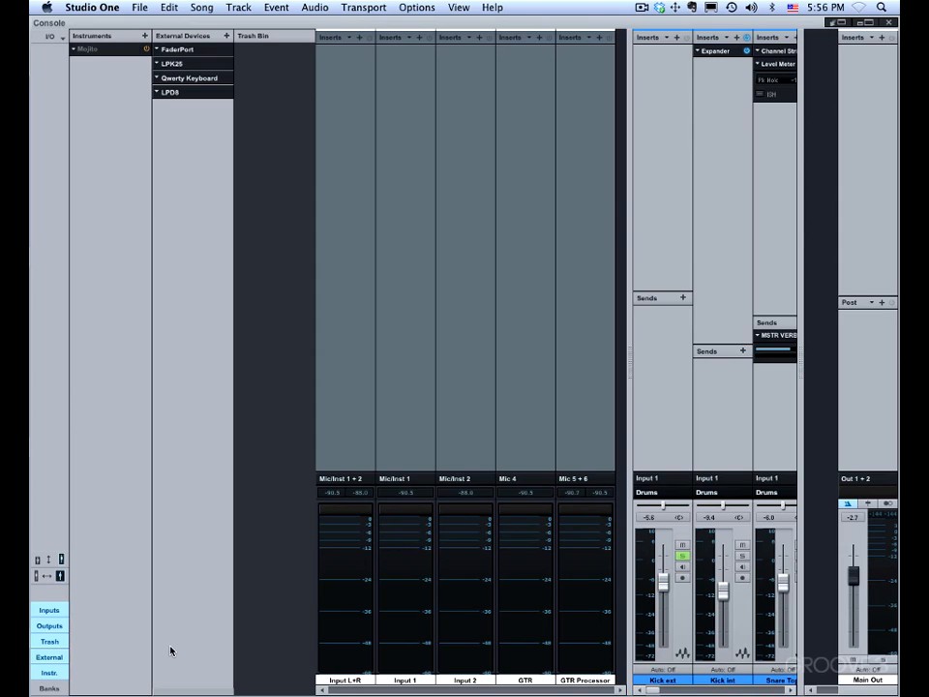
Hide all the extra console sections and show the channel banks list
click(46, 609)
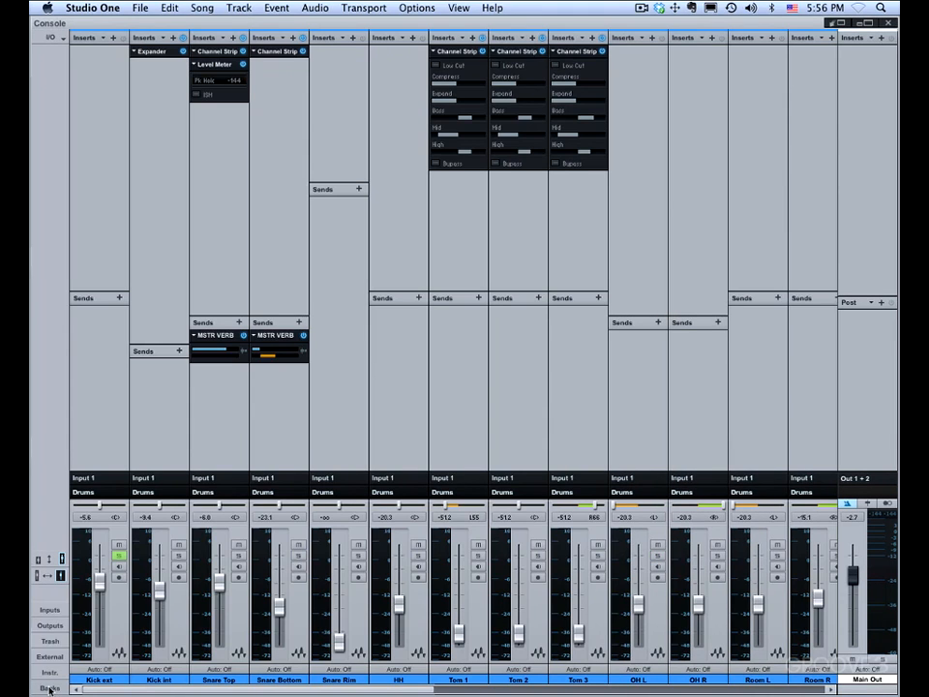
click(49, 688)
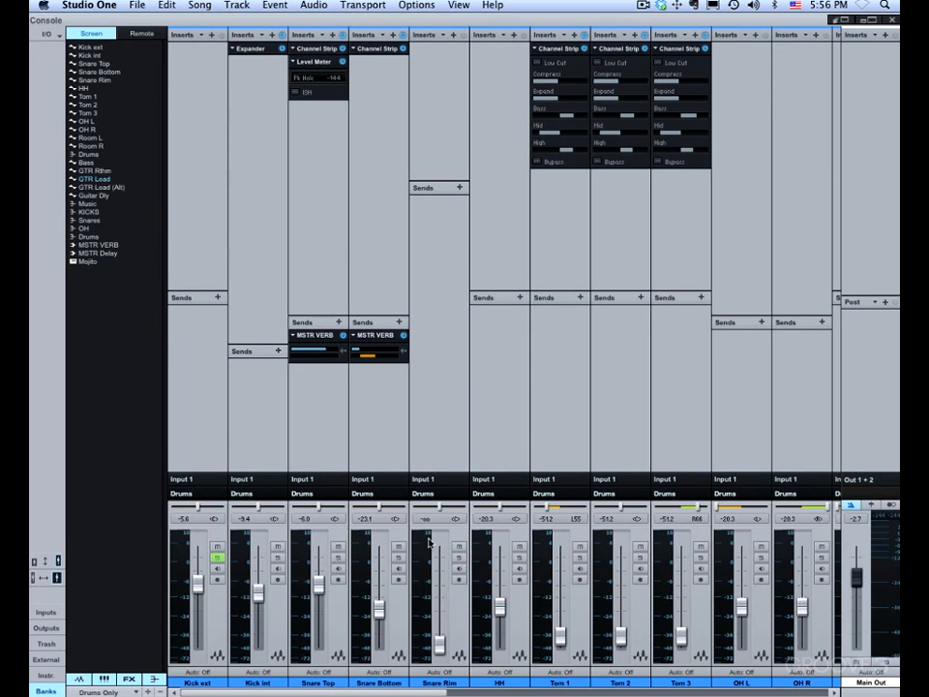
Hide the Kick ext, Kick int, Snare Top, Snare Bottom, HH, Tom 3 and OH L channels individually
click(72, 48)
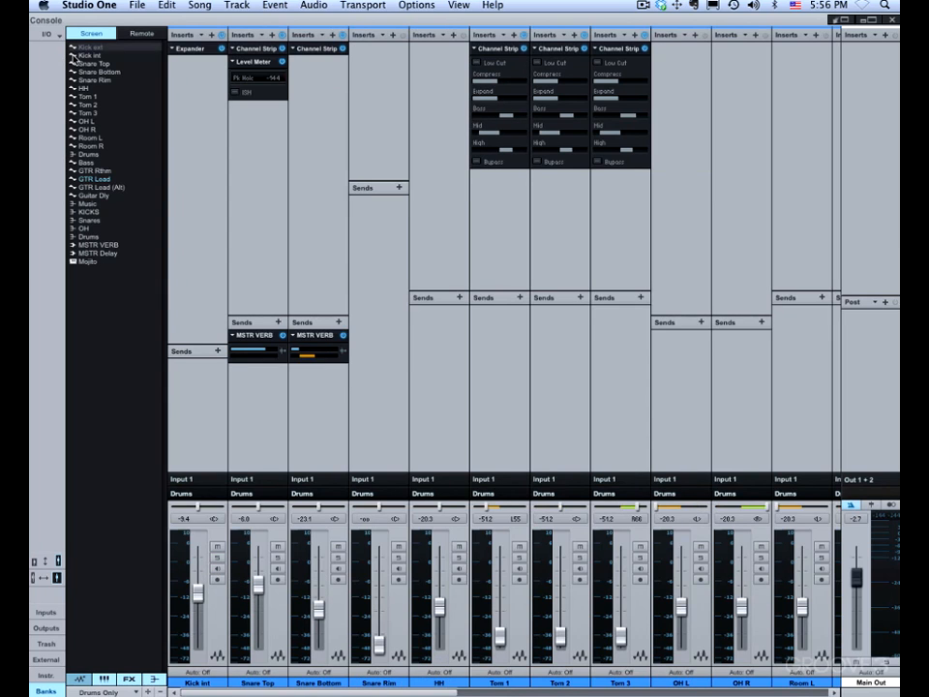
click(72, 55)
click(83, 64)
click(86, 71)
click(85, 88)
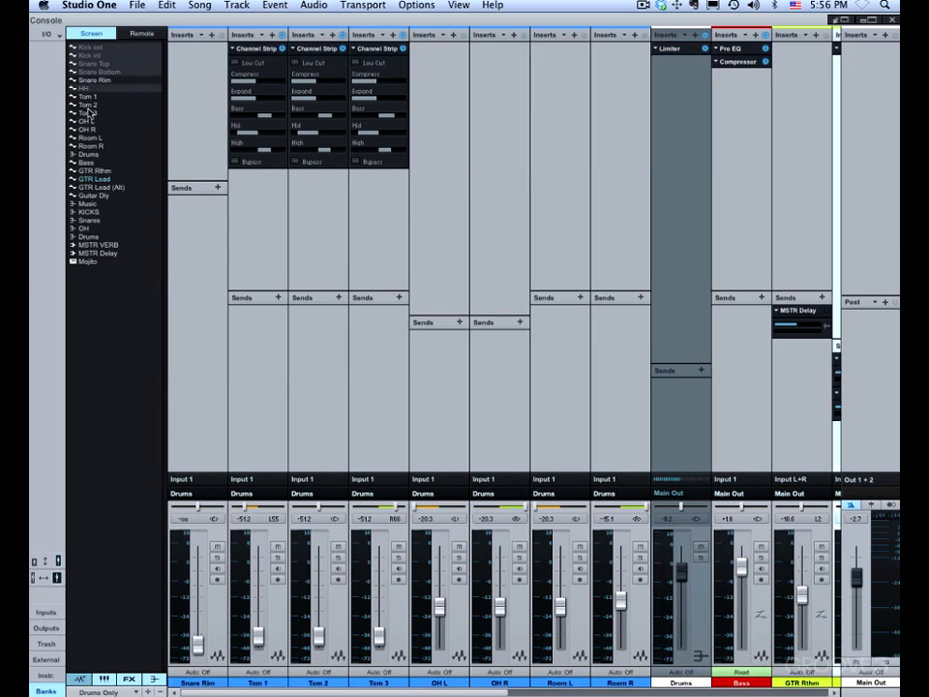
click(88, 113)
click(88, 120)
Hide all channels except Kick ext through the first Drums bus, and store the bank preset as Full Drum View
mouse_move(89, 45)
mouse_down()
mouse_move(94, 238)
mouse_move(89, 45)
mouse_up()
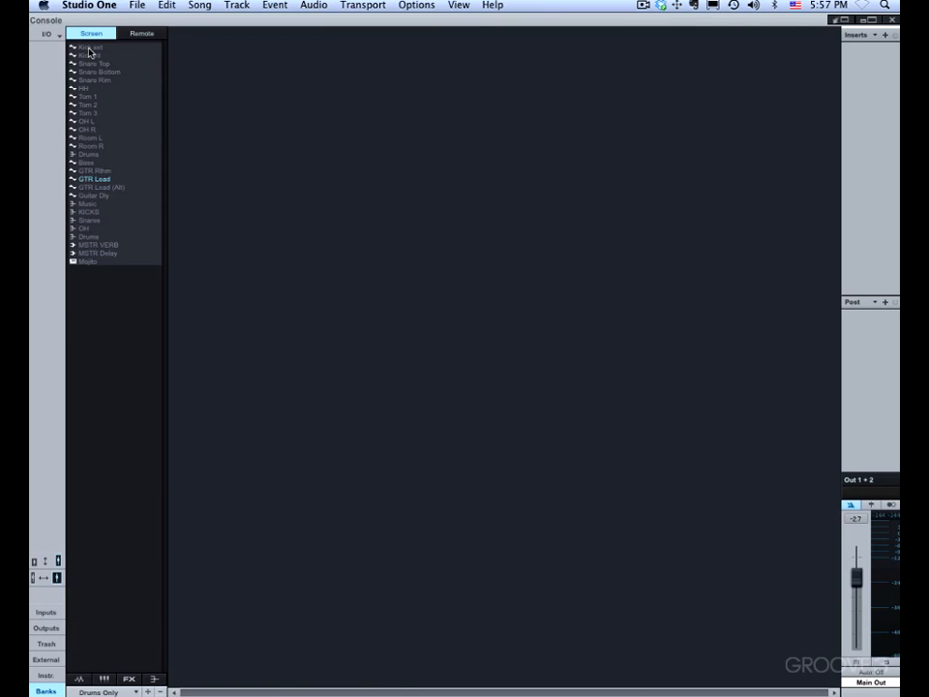
drag(90, 48, 104, 153)
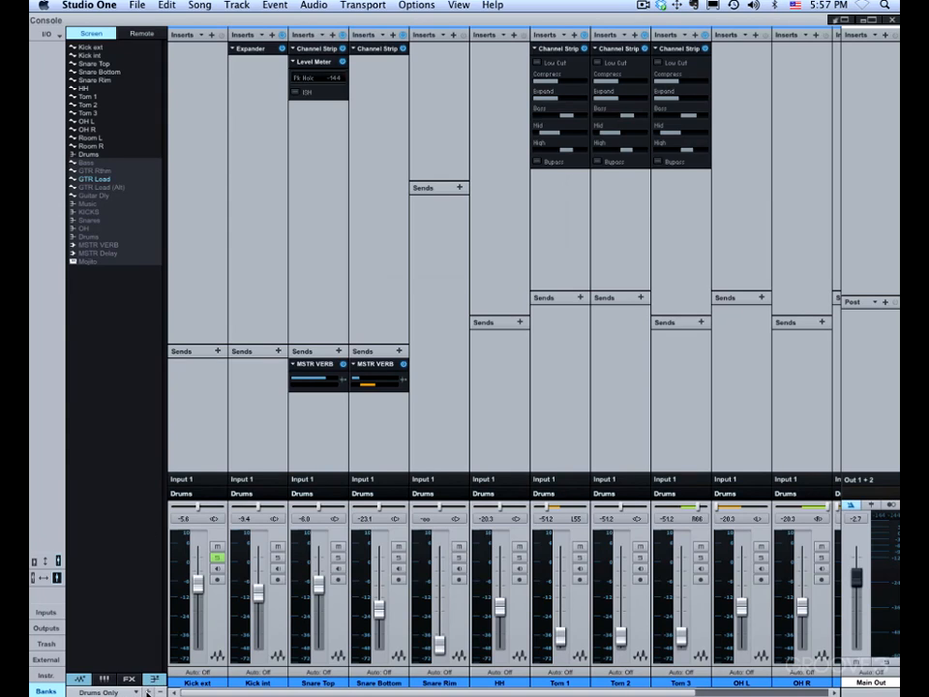
click(147, 692)
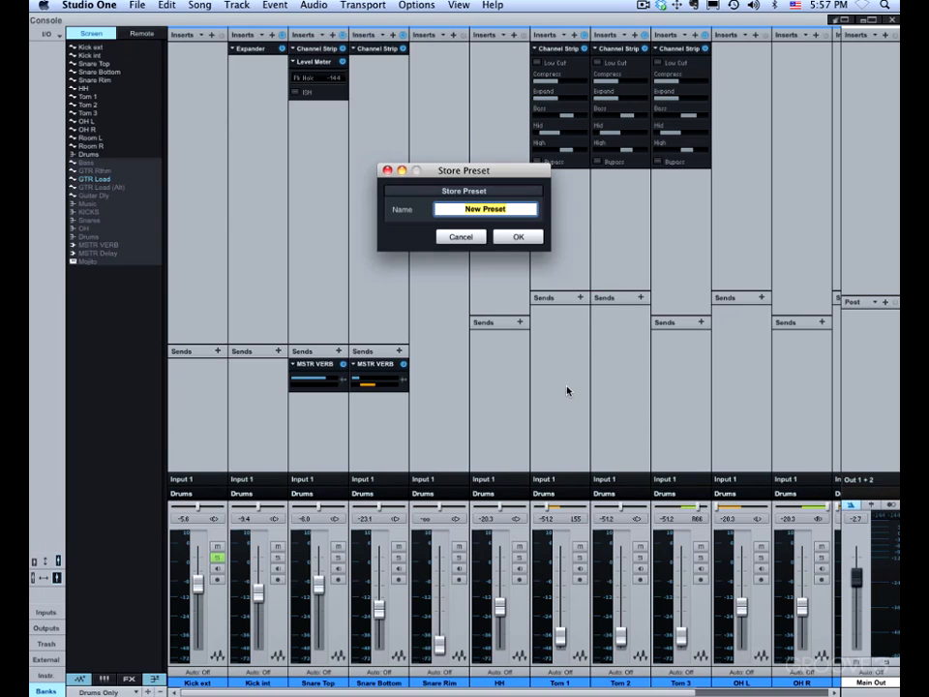
text(Full Drum View)
key(Return)
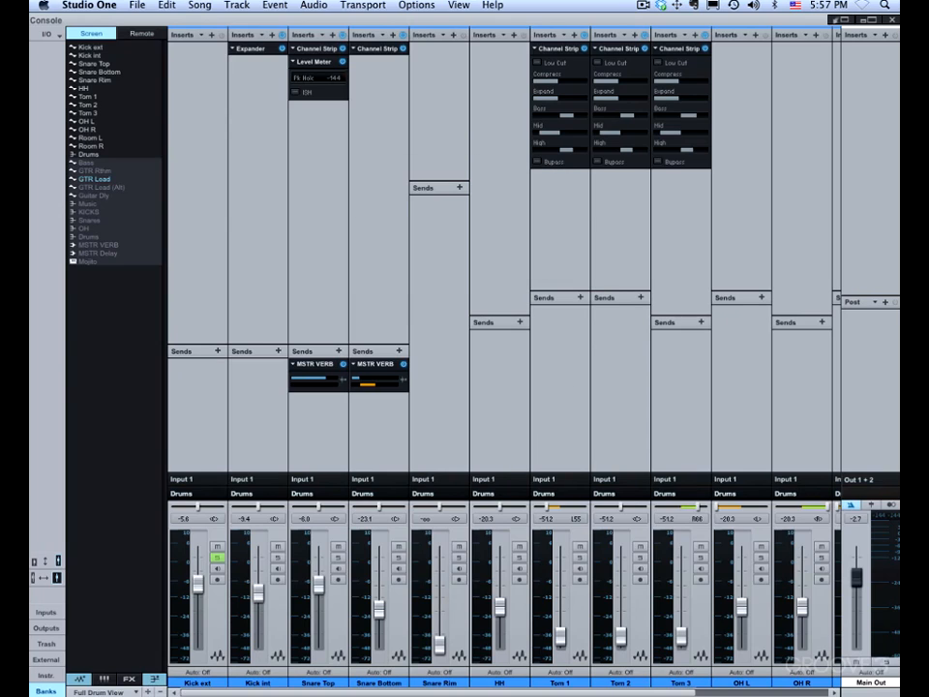
Switch the bank preset to All, over to Full Drum View, and back to All
click(136, 691)
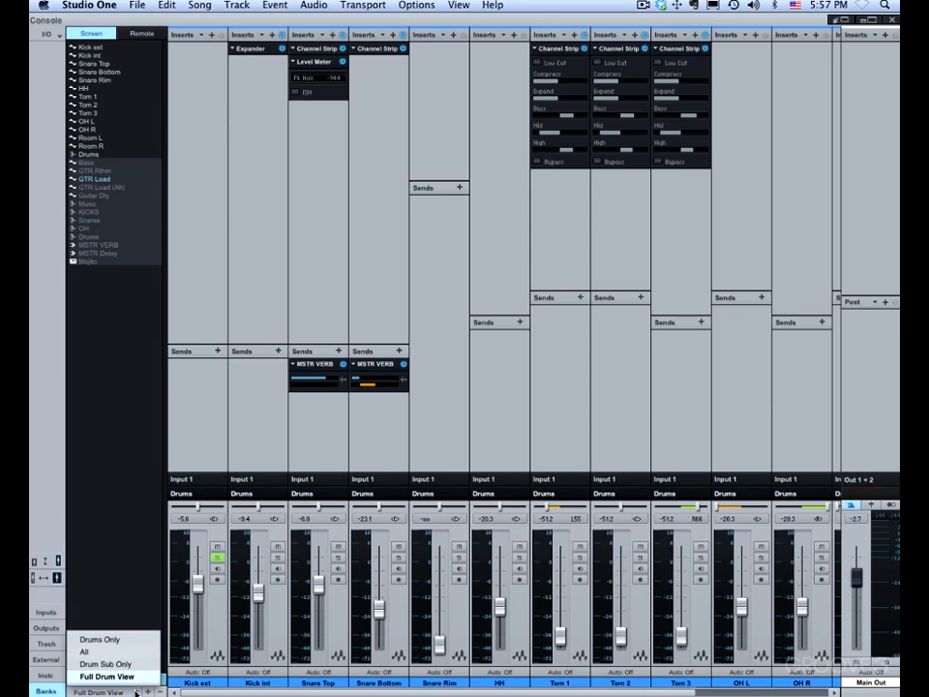
click(97, 654)
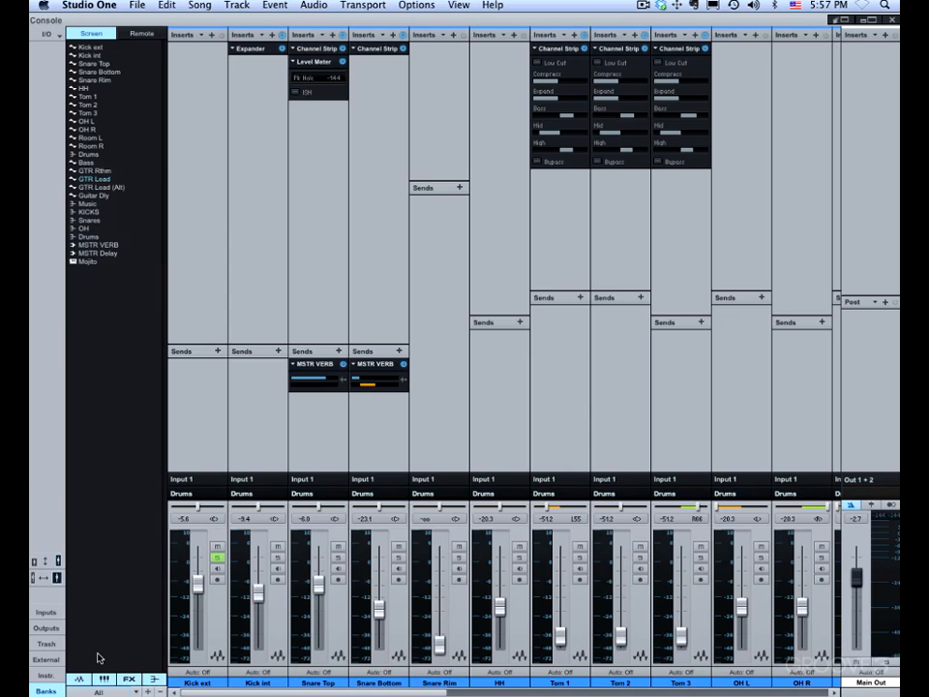
click(134, 691)
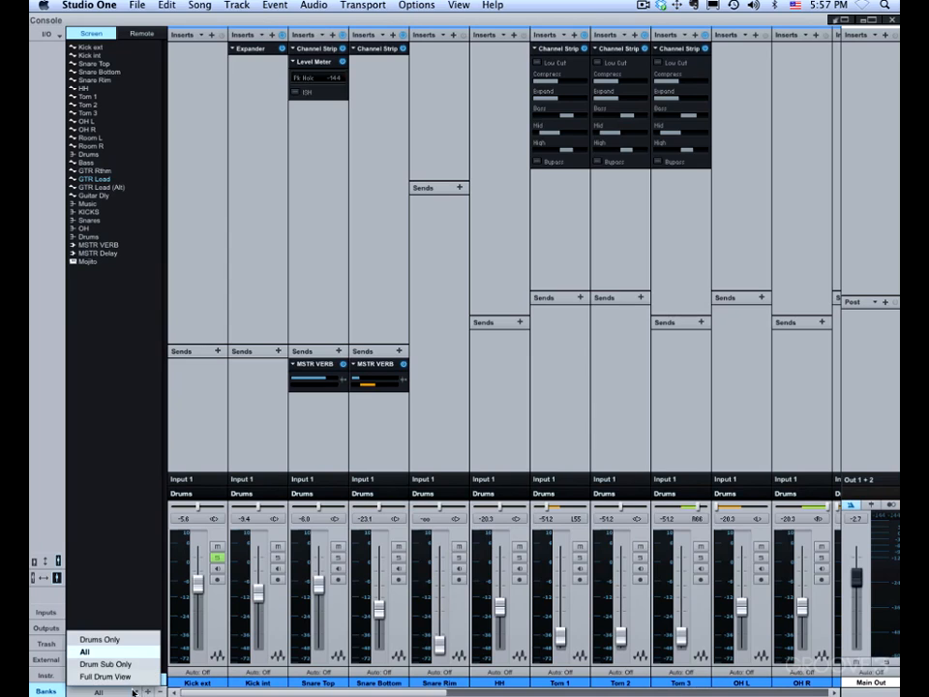
click(115, 675)
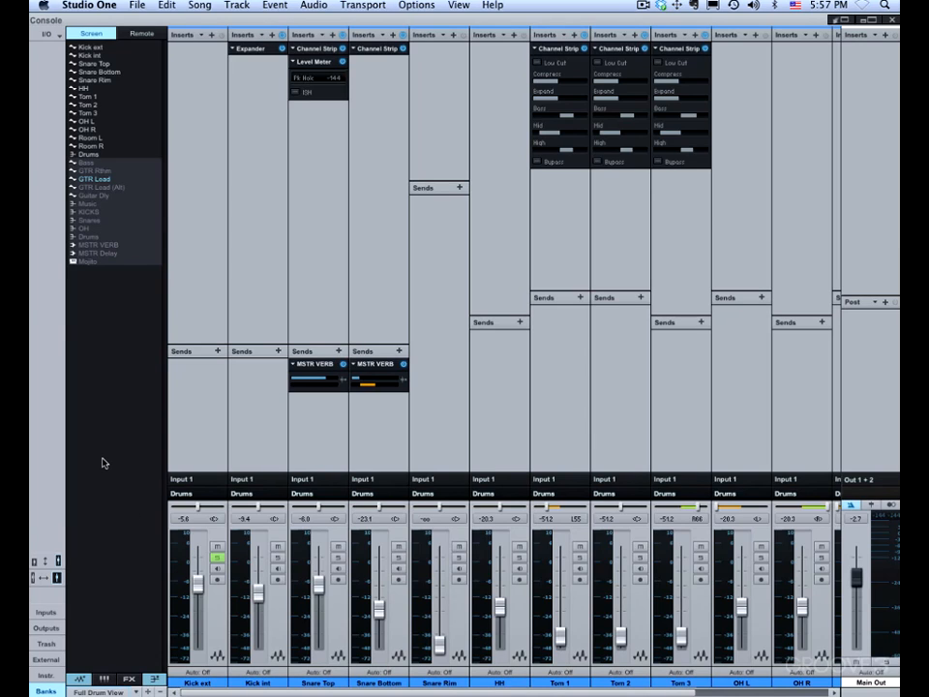
click(101, 691)
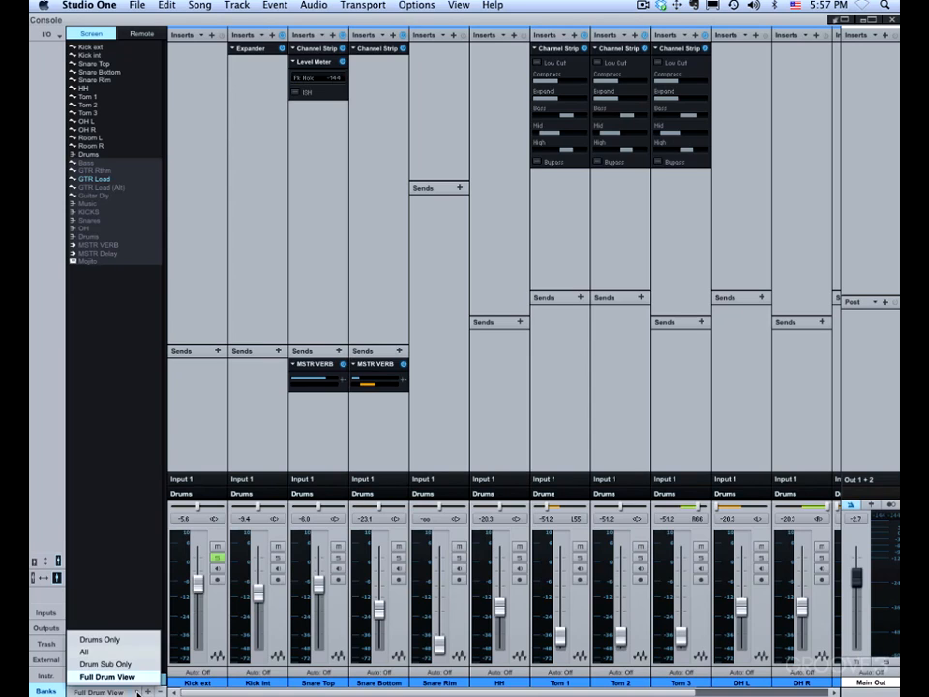
click(115, 652)
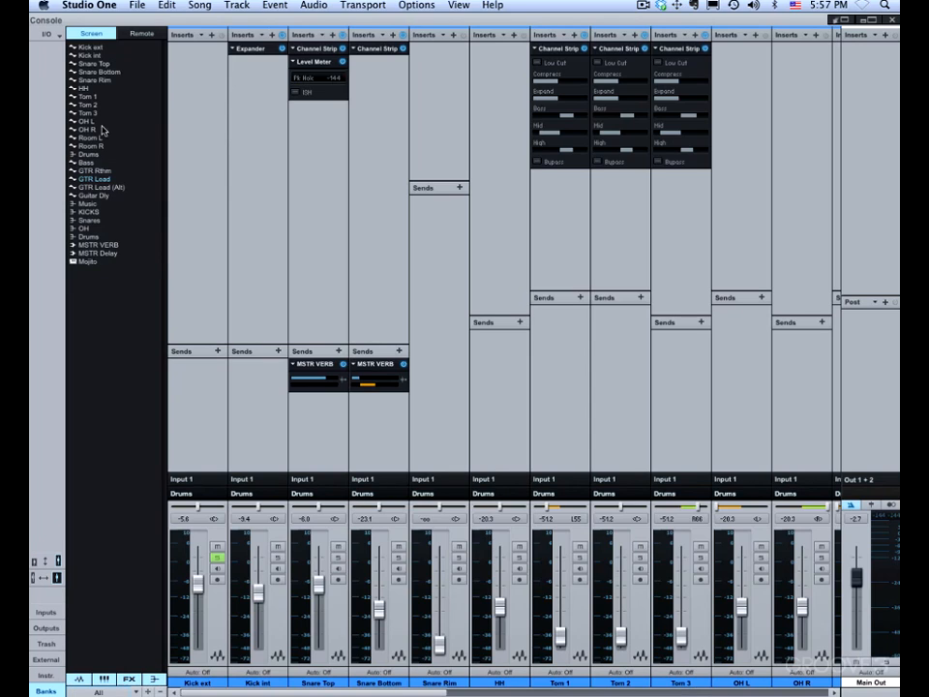
Toggle the visibility of all audio track channels, leaving them hidden
click(79, 681)
click(79, 682)
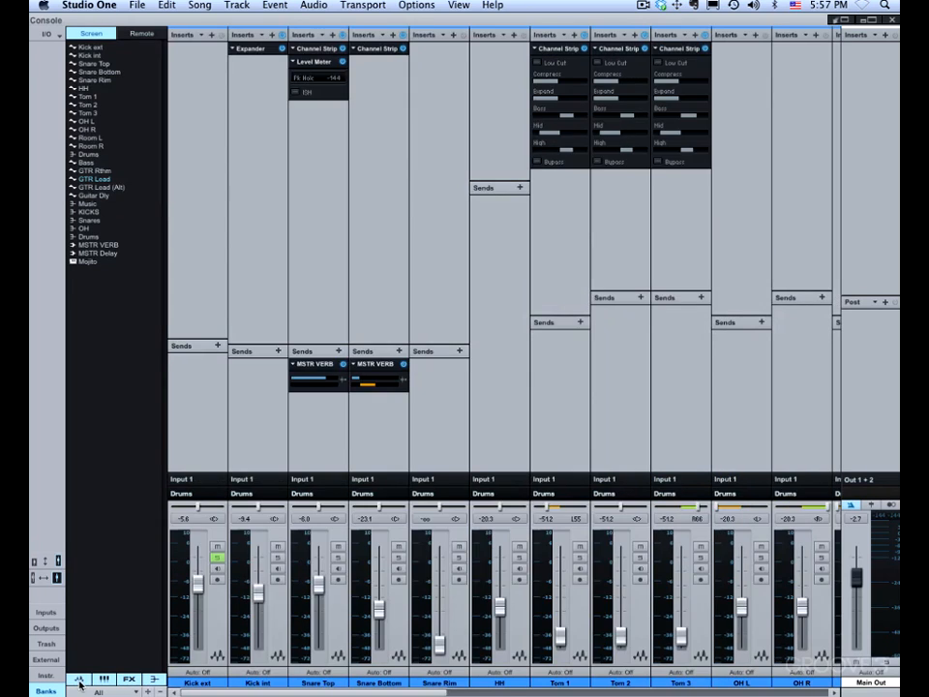
click(80, 681)
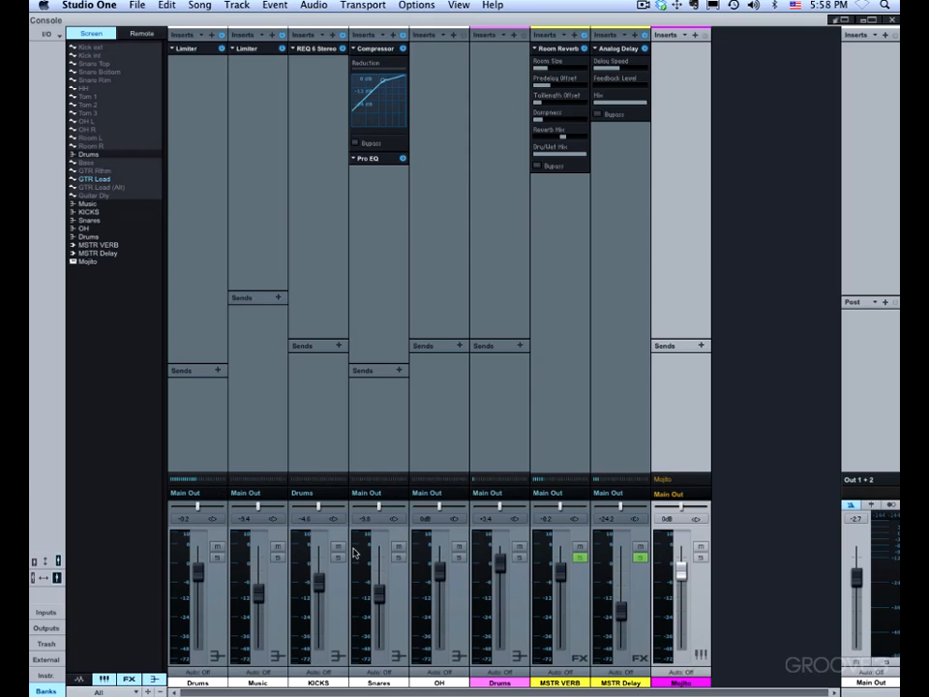
Toggle the visibility of the instrument channels several times, leaving Mojito hidden
click(105, 680)
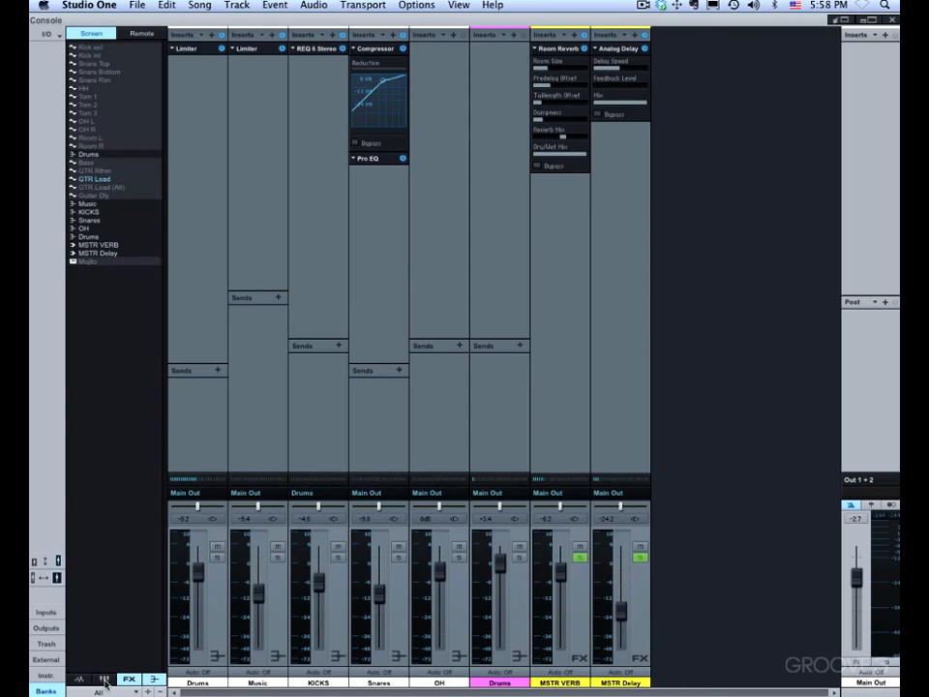
click(104, 680)
click(105, 680)
click(104, 680)
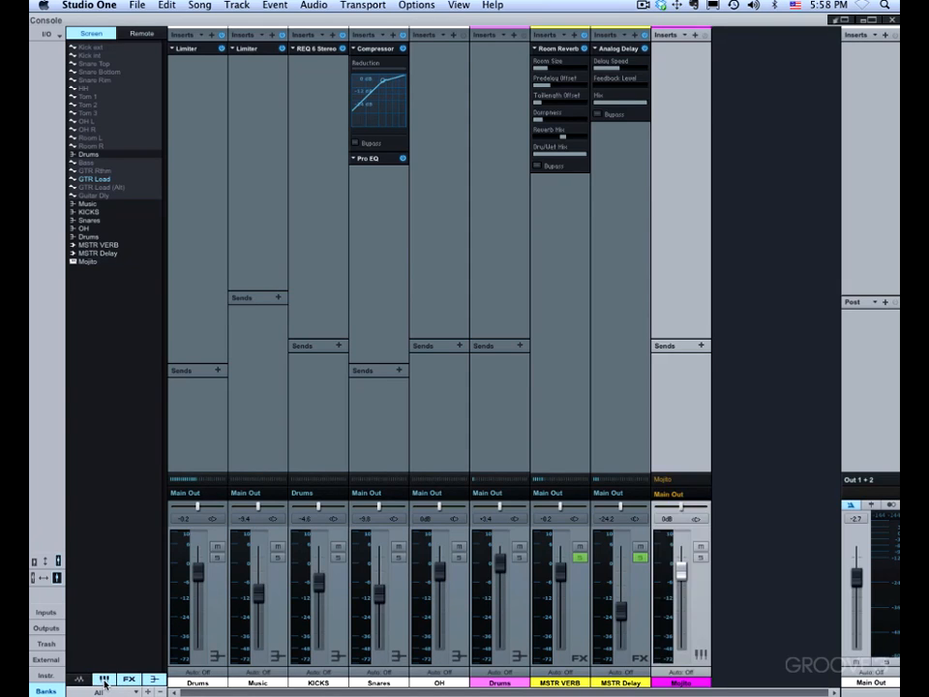
click(104, 680)
click(104, 680)
click(105, 680)
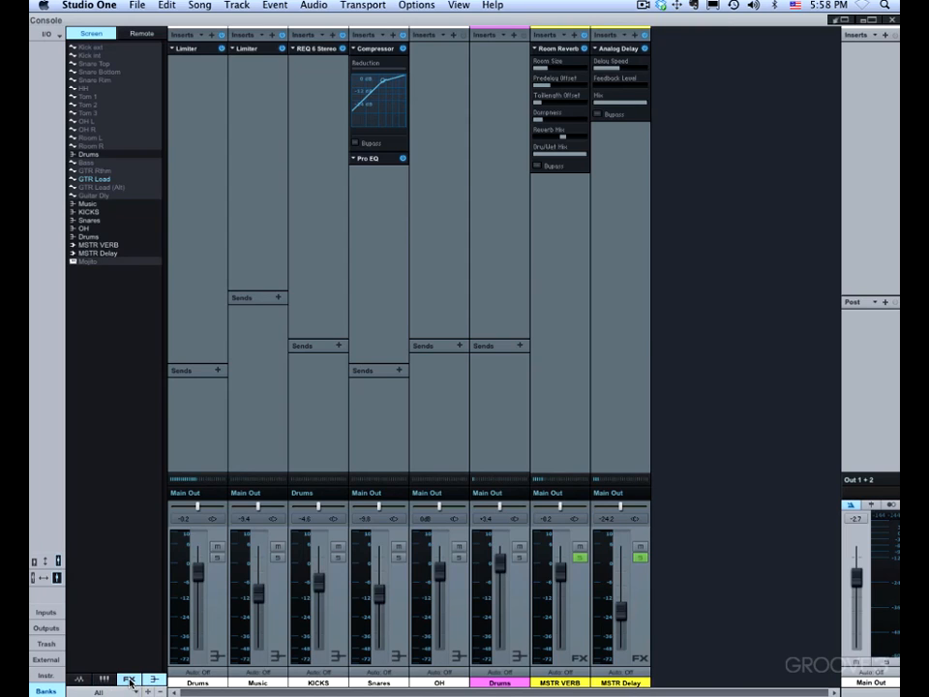
Toggle the FX channels' visibility, leaving both the FX and bus channels hidden
click(130, 680)
click(129, 681)
click(130, 677)
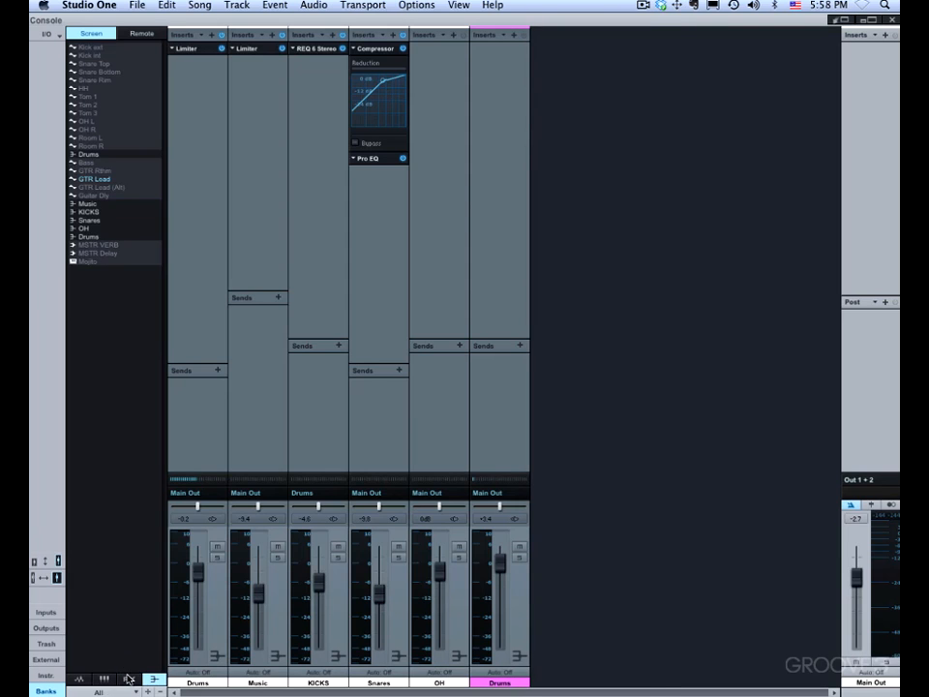
click(131, 678)
click(153, 679)
click(129, 678)
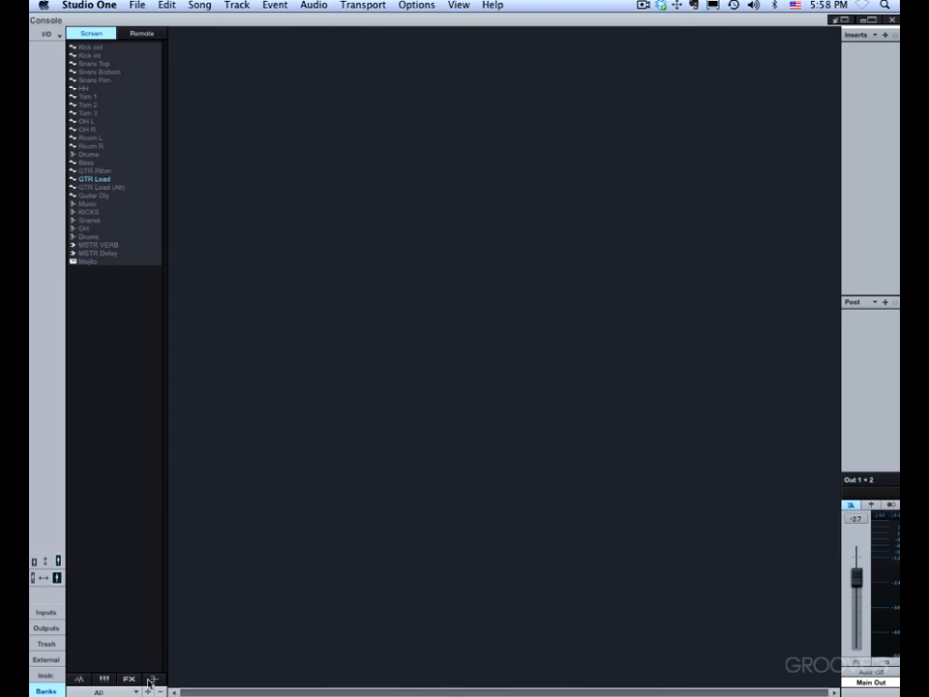
Show all audio, instrument, FX and bus channels in the console again
click(80, 679)
click(103, 678)
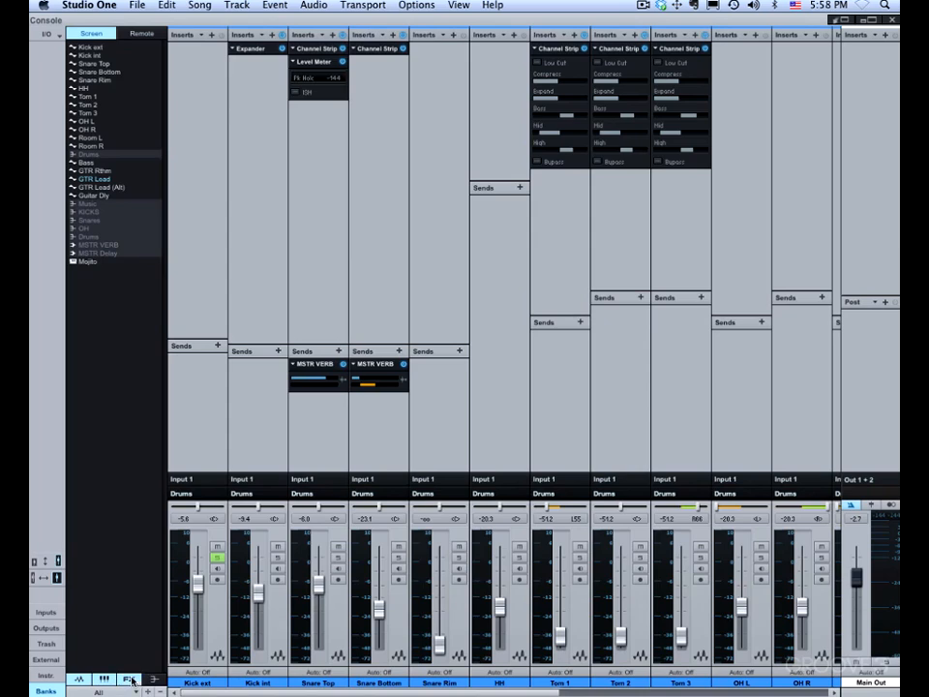
click(128, 678)
click(154, 679)
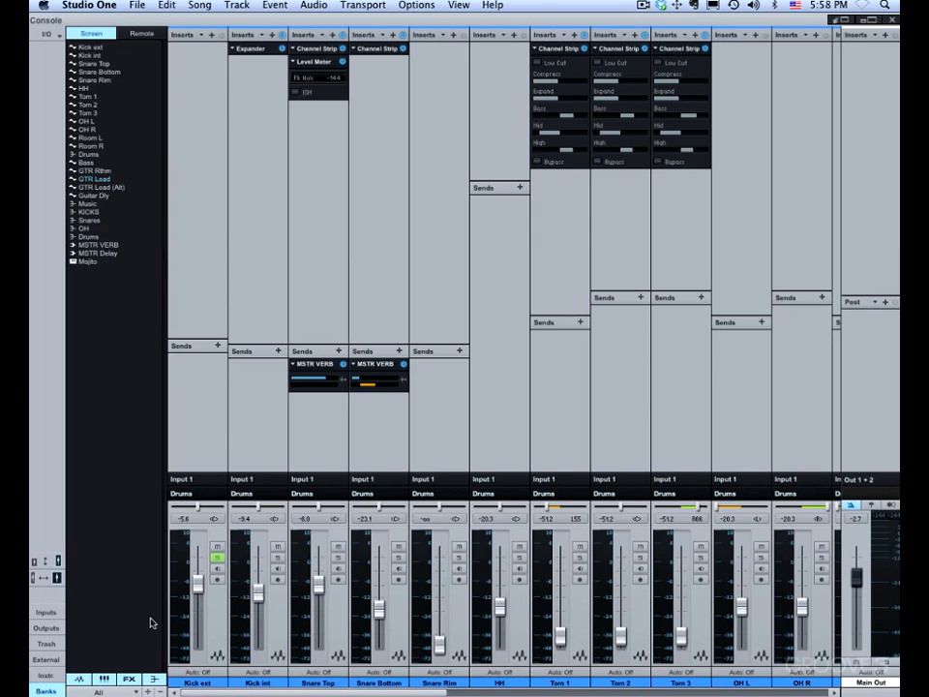
Hide the channel banks list and dock the console back in the main window
click(47, 691)
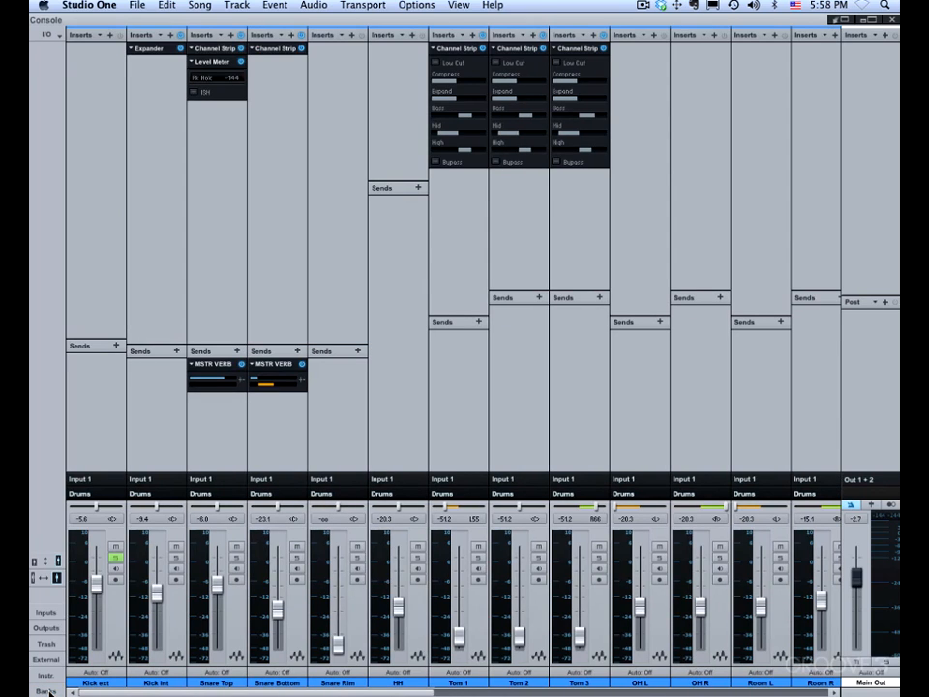
click(844, 21)
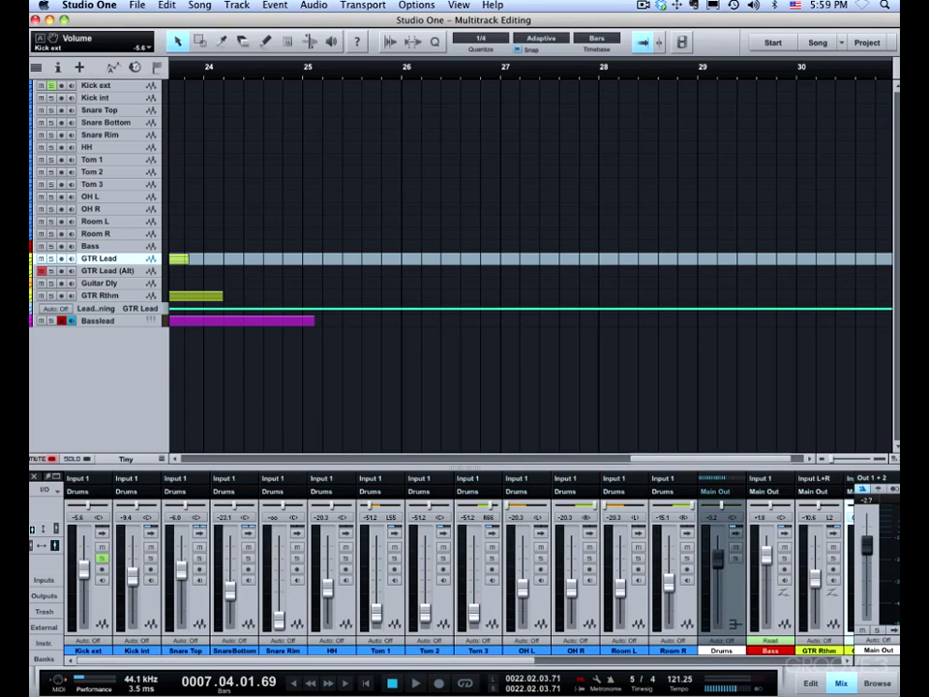
Use the arrangement's track list to hide every track and show them all again, and close the list
click(36, 69)
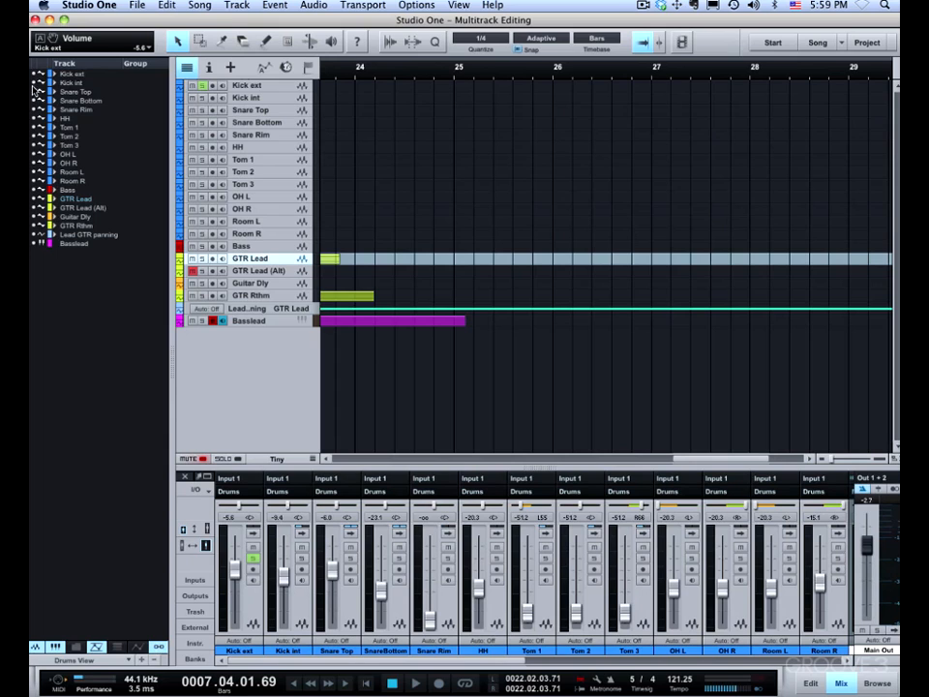
drag(38, 74, 36, 243)
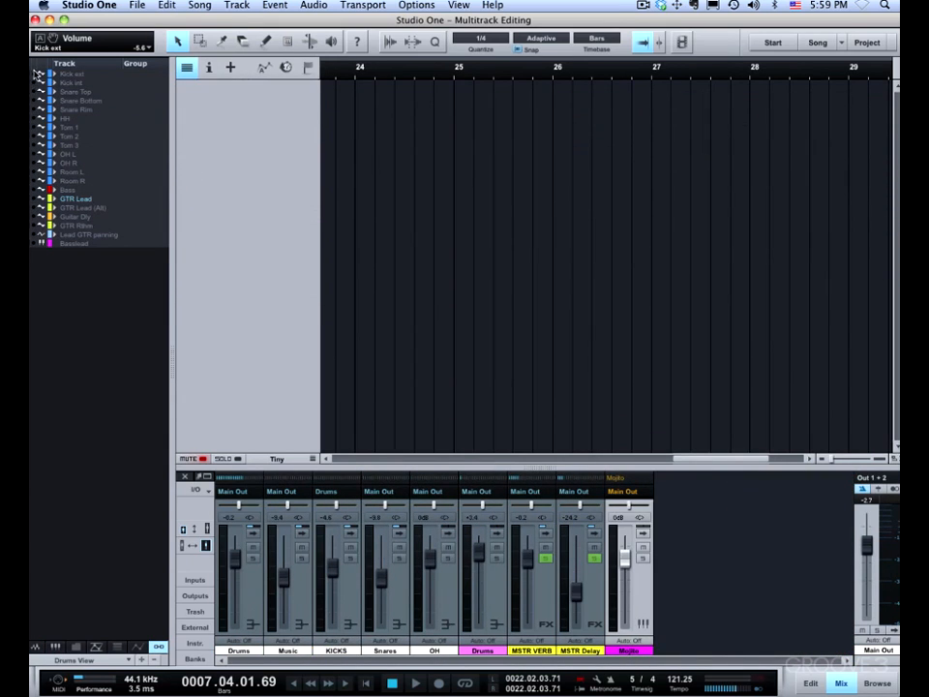
drag(39, 74, 37, 259)
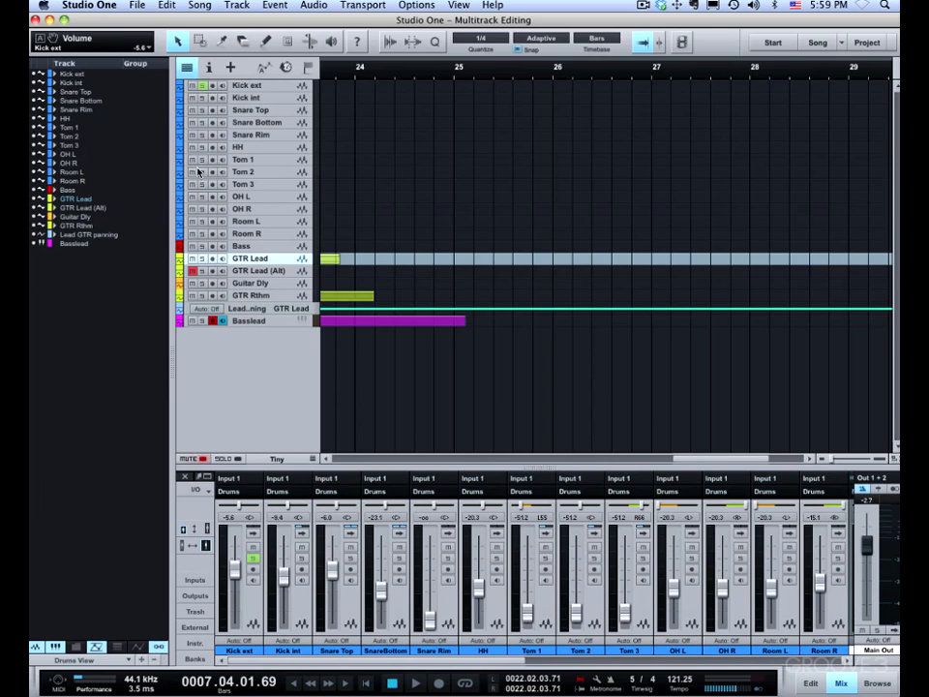
click(187, 67)
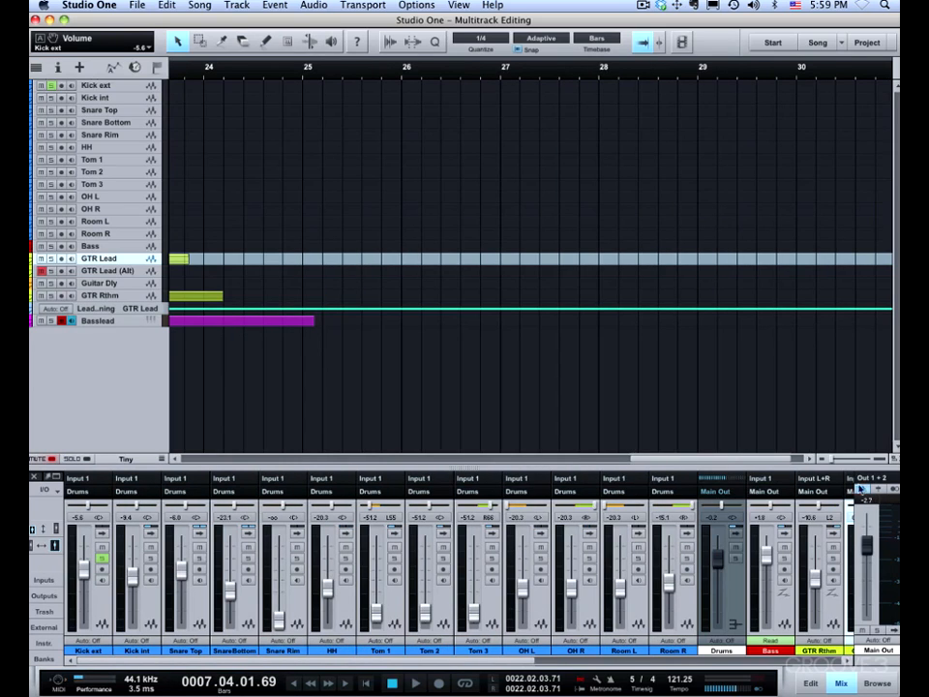
Detach the console again and look through the insert FX chain presets available for the Kick ext channel
click(56, 477)
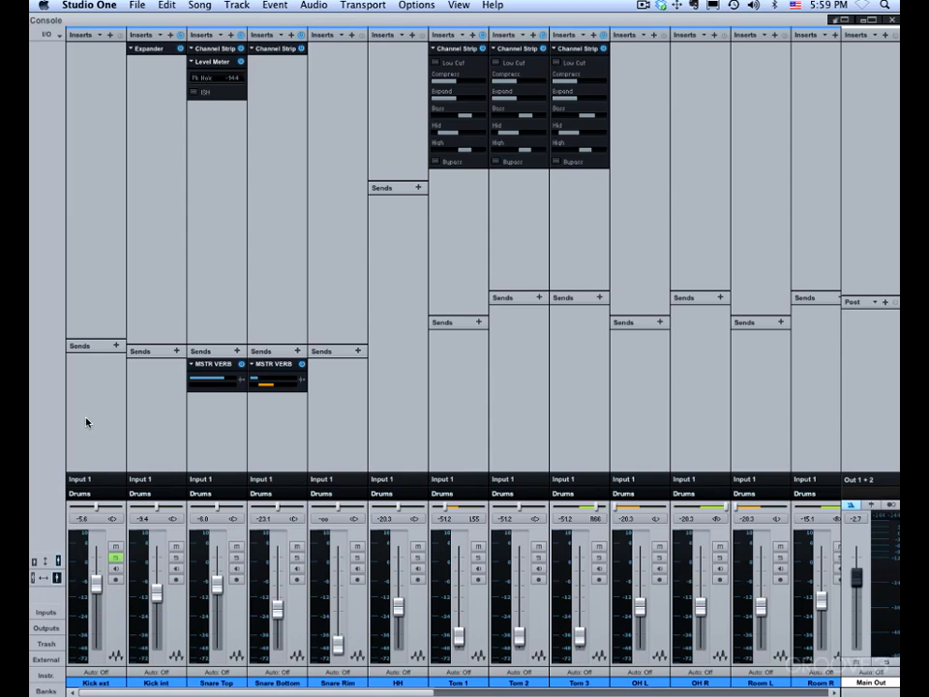
click(101, 35)
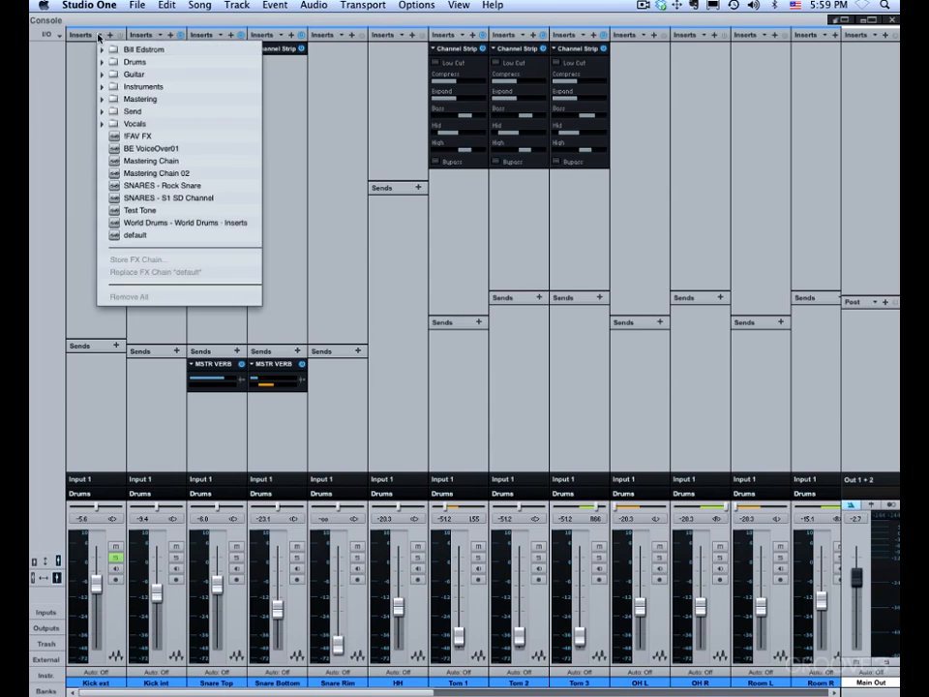
click(87, 87)
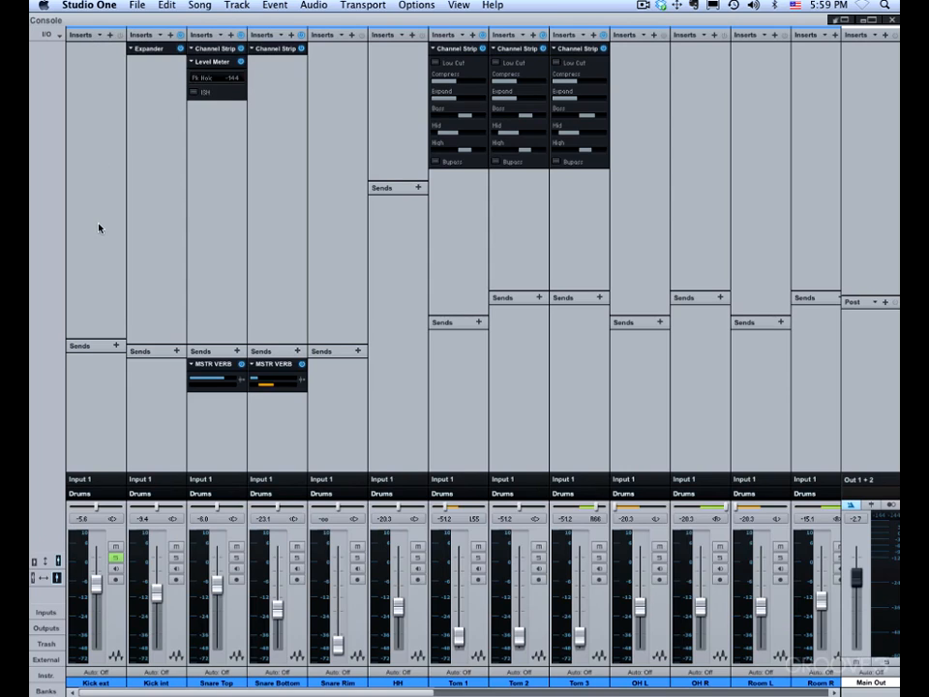
Select the Kick ext channel and choose Input 1 - Mic/Inst 1 as its input
click(95, 429)
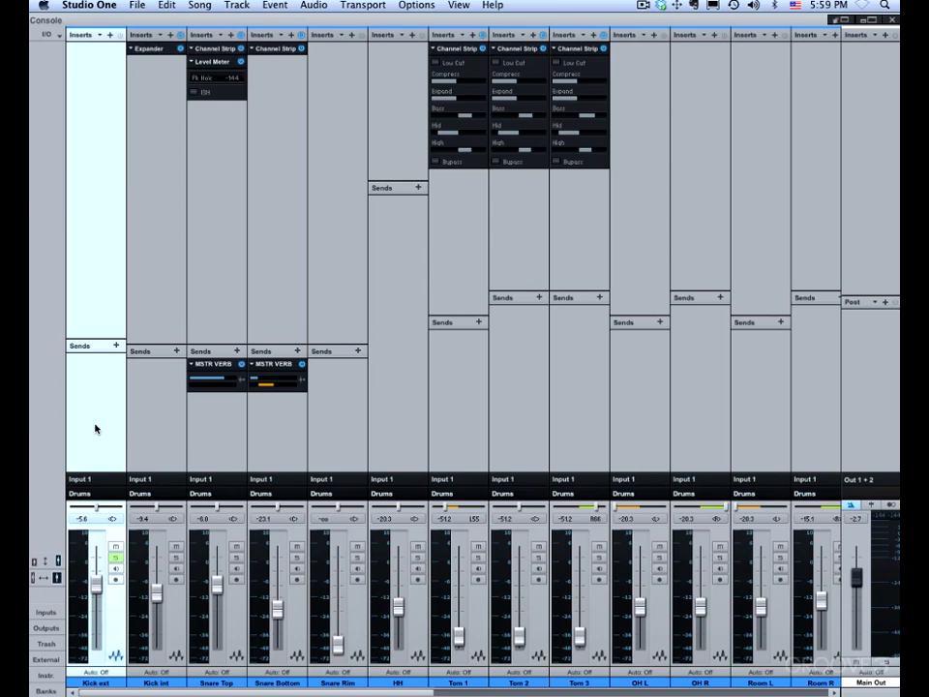
click(88, 481)
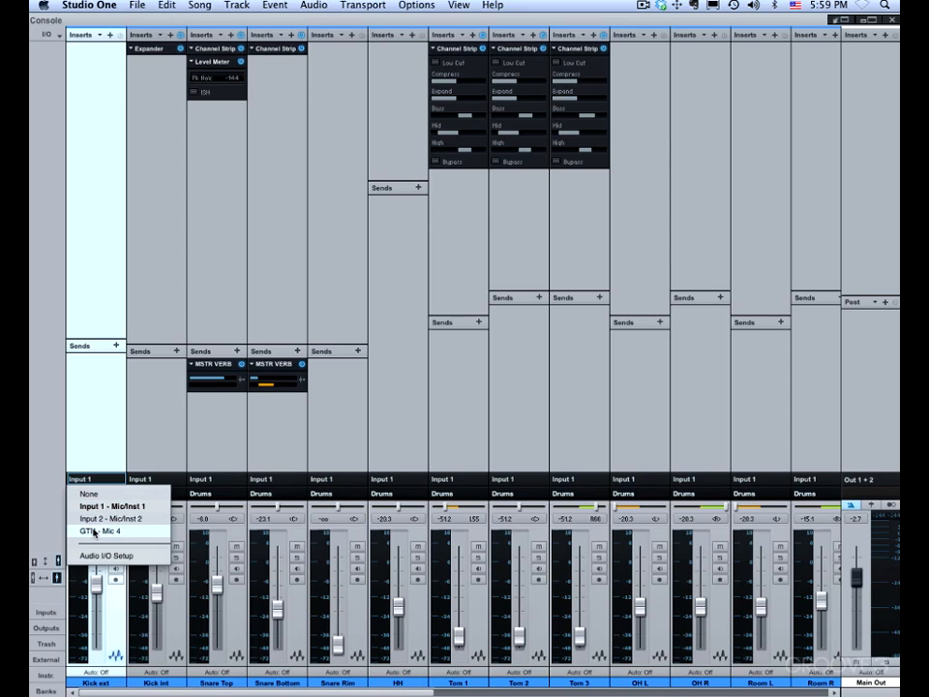
click(99, 510)
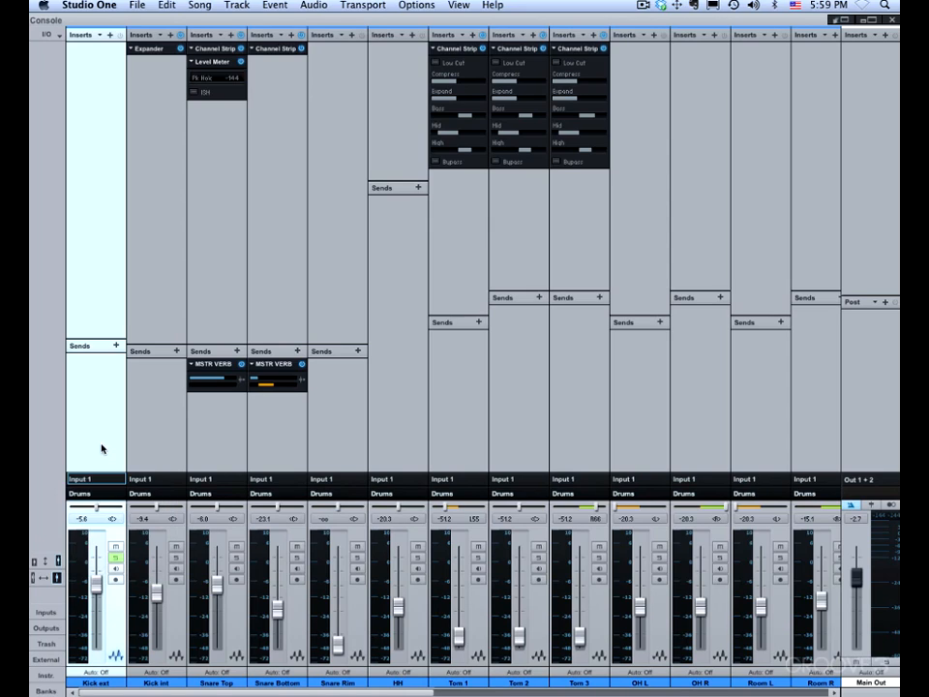
Look through the output destinations available for the Kick ext channel, including the sidechains, and close the list
click(82, 494)
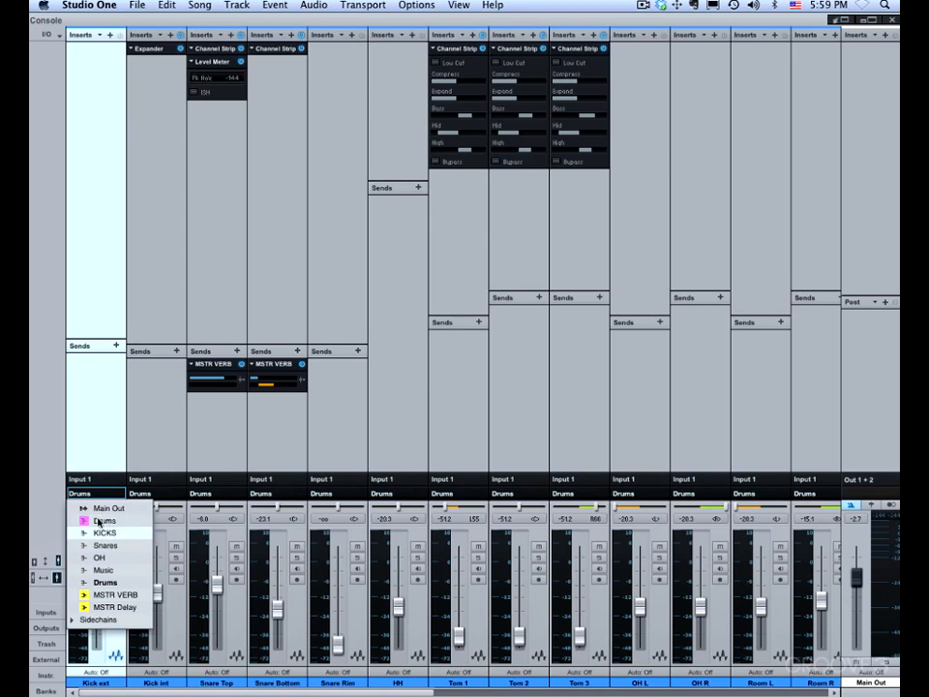
click(96, 619)
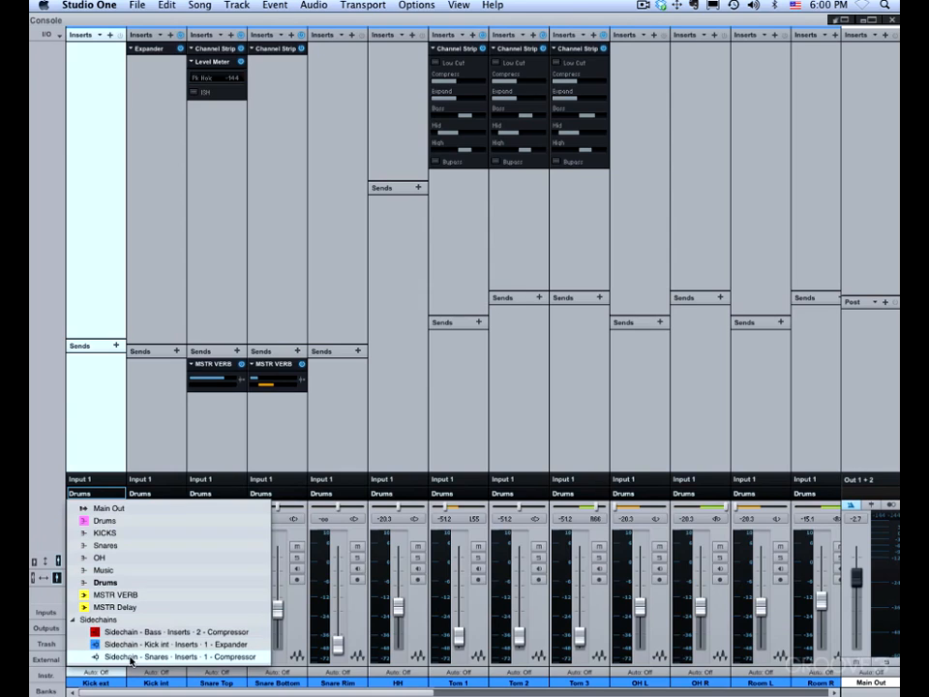
click(95, 494)
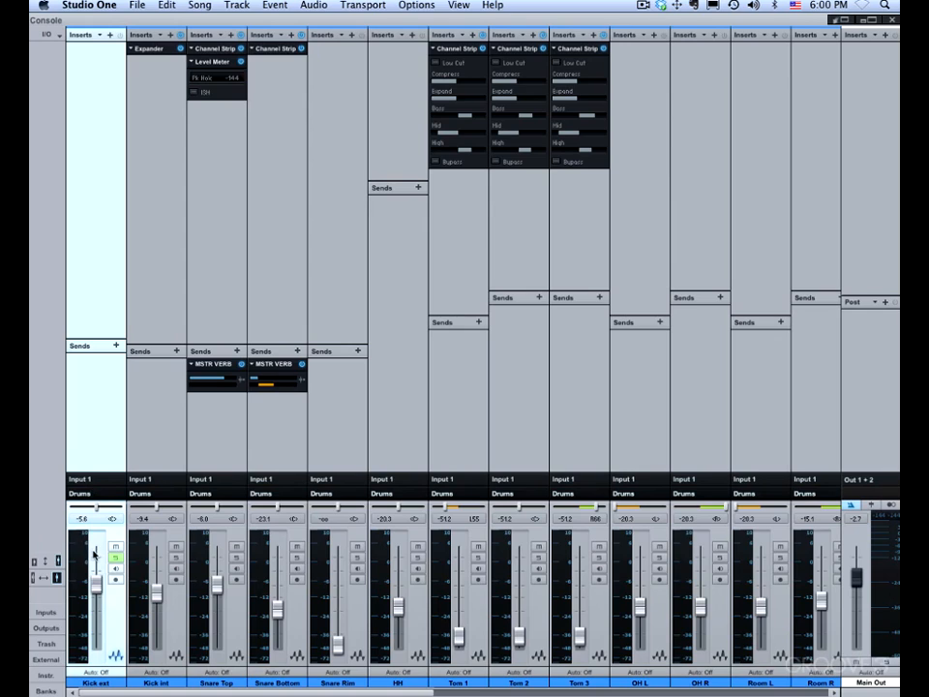
Try out the Kick ext channel's volume fader and pan it to the left, and reset the pan to centre
drag(95, 587, 96, 587)
drag(97, 510, 78, 510)
alt+click(92, 510)
Turn on input monitoring for the Kick ext channel and switch its record arming on and off
click(116, 569)
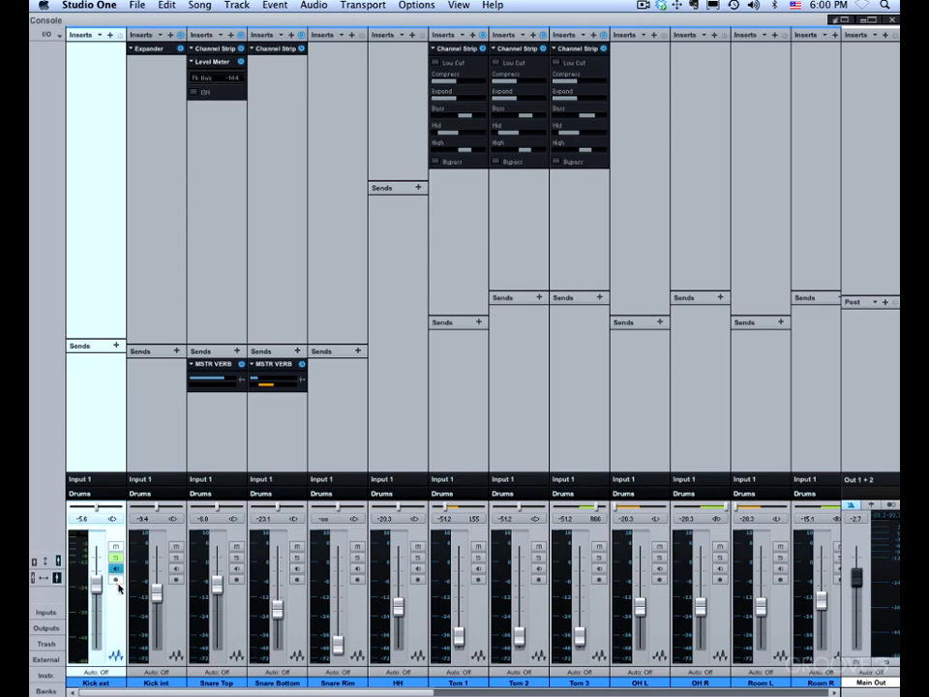
click(116, 580)
click(117, 579)
Look at the automation modes available for the Kick ext channel and keep Auto: Off
click(96, 671)
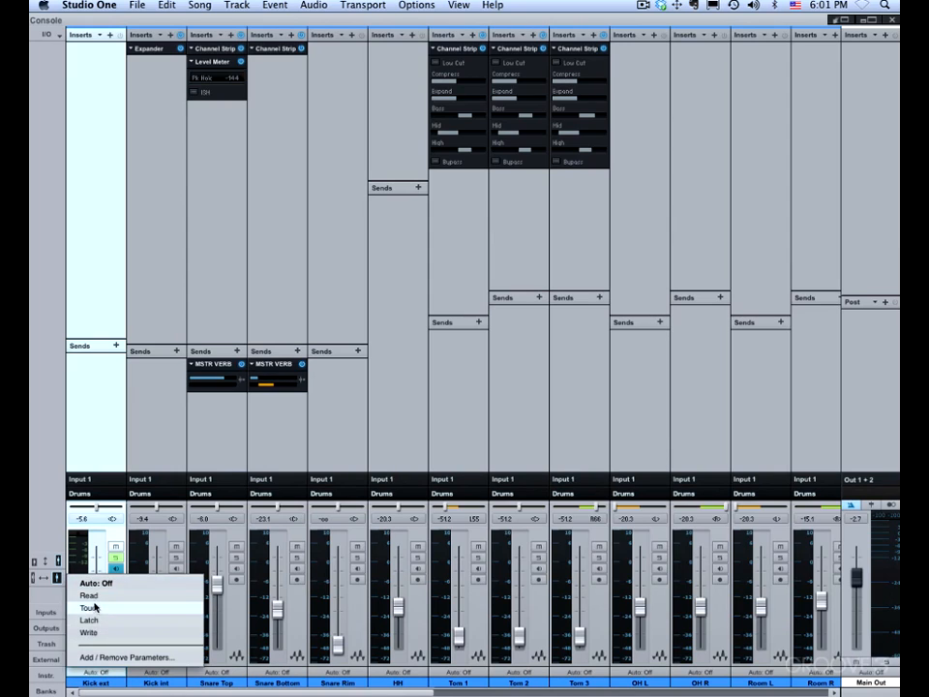
click(103, 582)
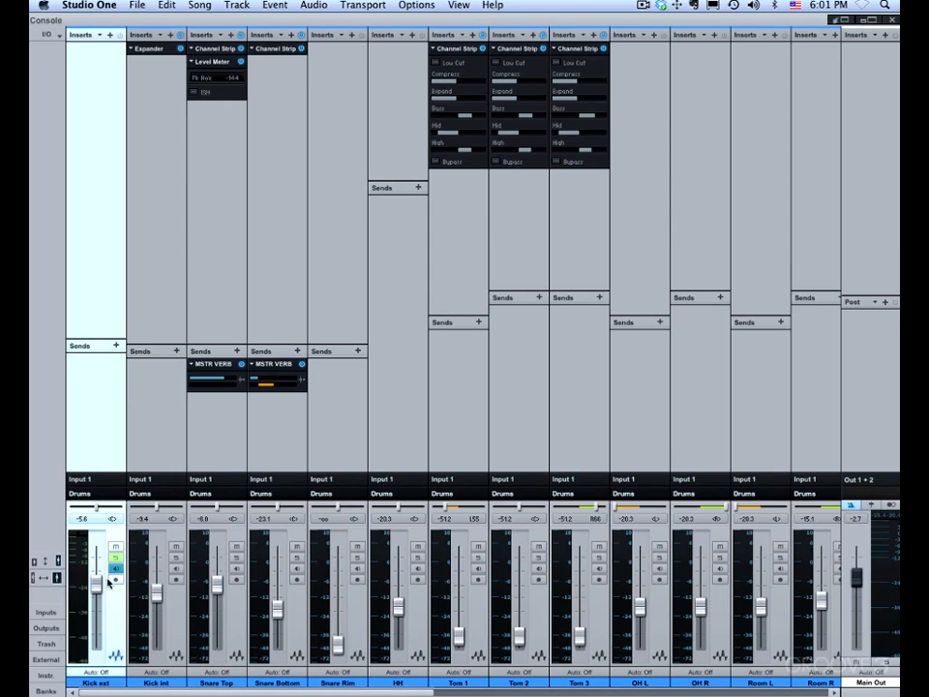
Colour the Kick ext channel red and open its name for editing
click(95, 683)
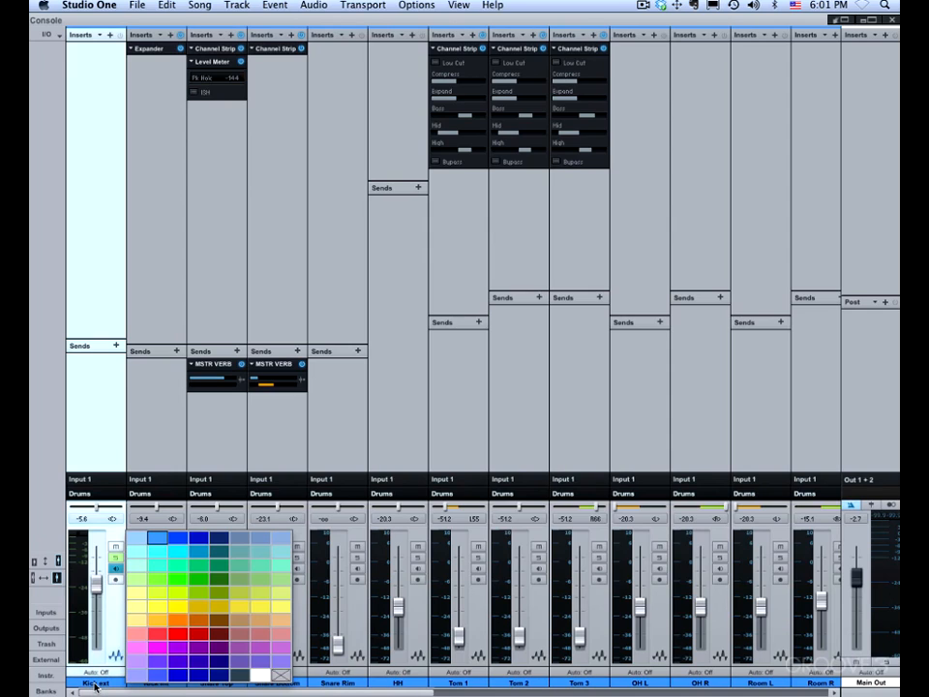
drag(95, 683, 178, 636)
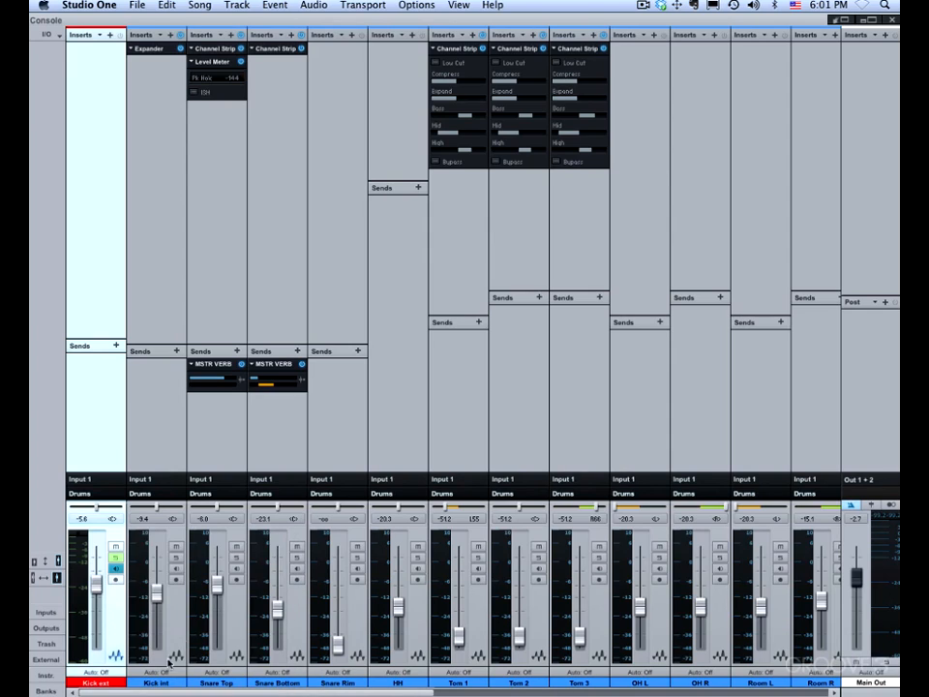
double_click(102, 683)
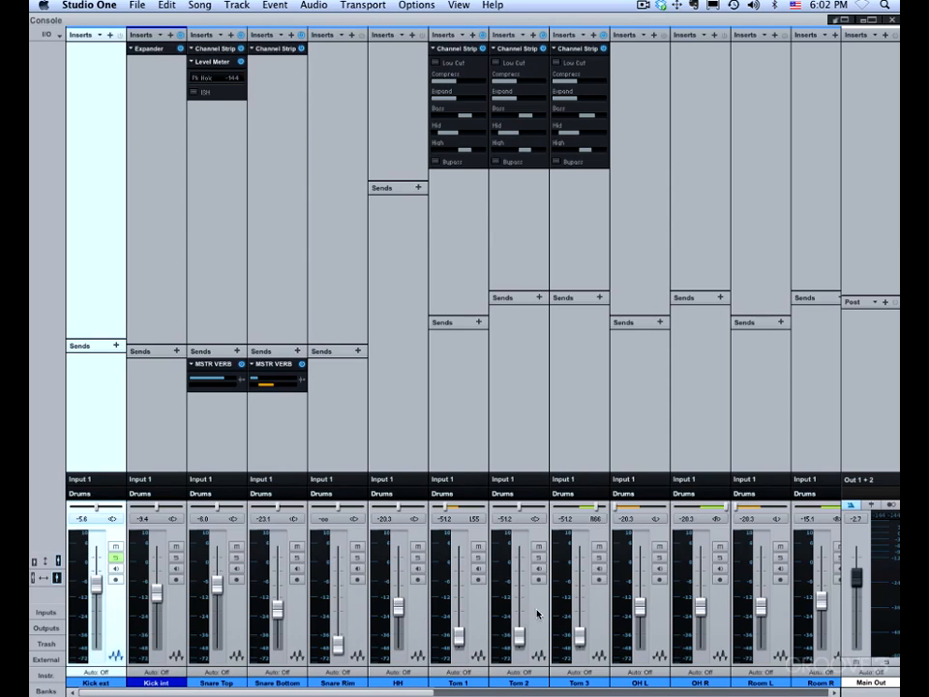
Select the channels from Kick ext through HH and raise their faders together, bringing HH to -3.8 dB
shift+click(419, 616)
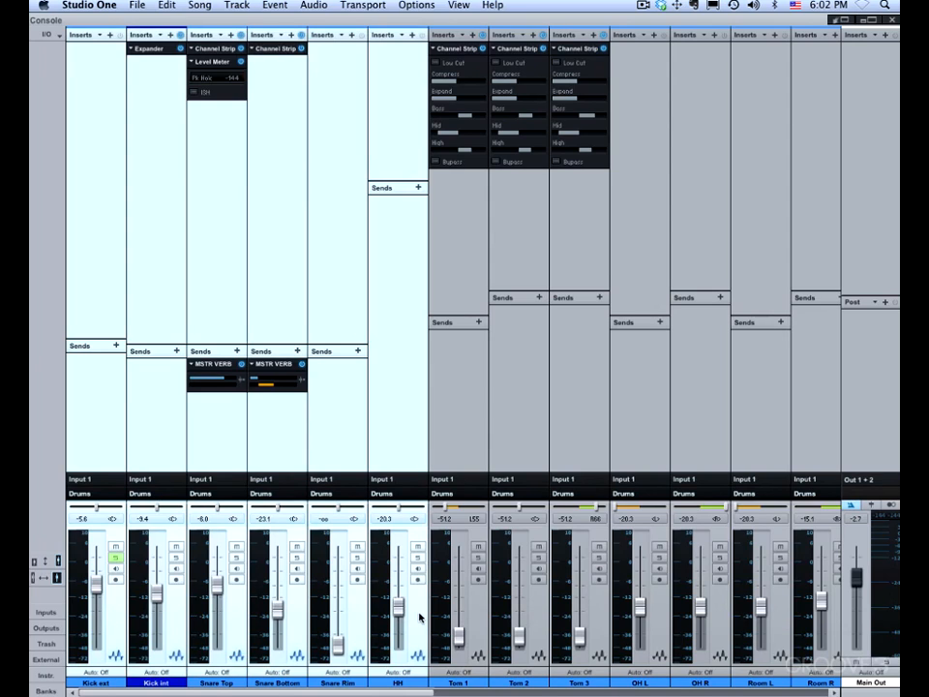
drag(397, 611, 392, 584)
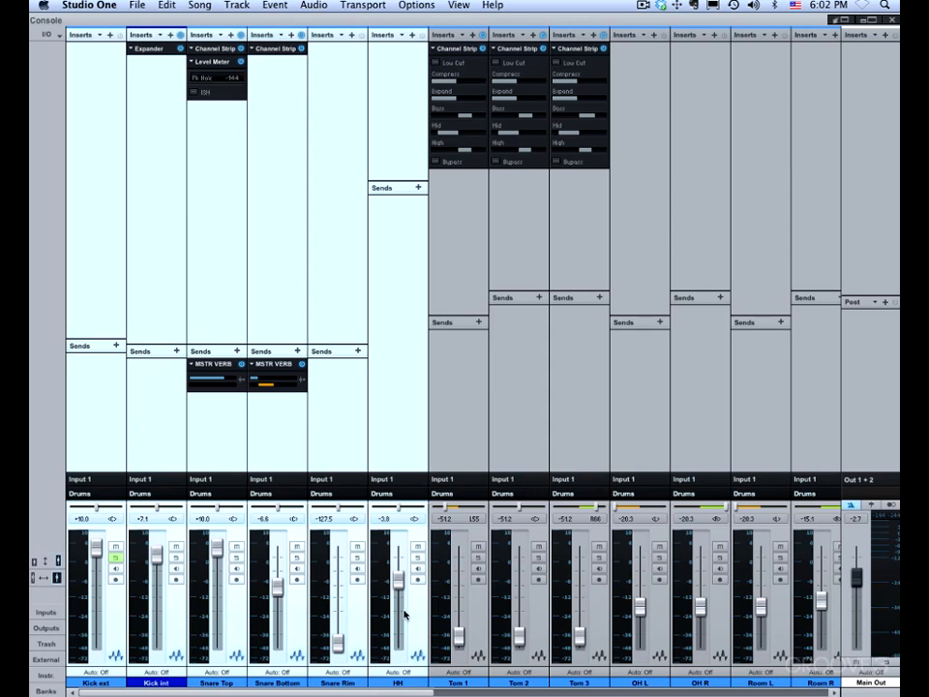
Group the selected channels from Kick ext through HH and lower their linked faders, bringing Snare Top to +0.3 dB
right_click(409, 611)
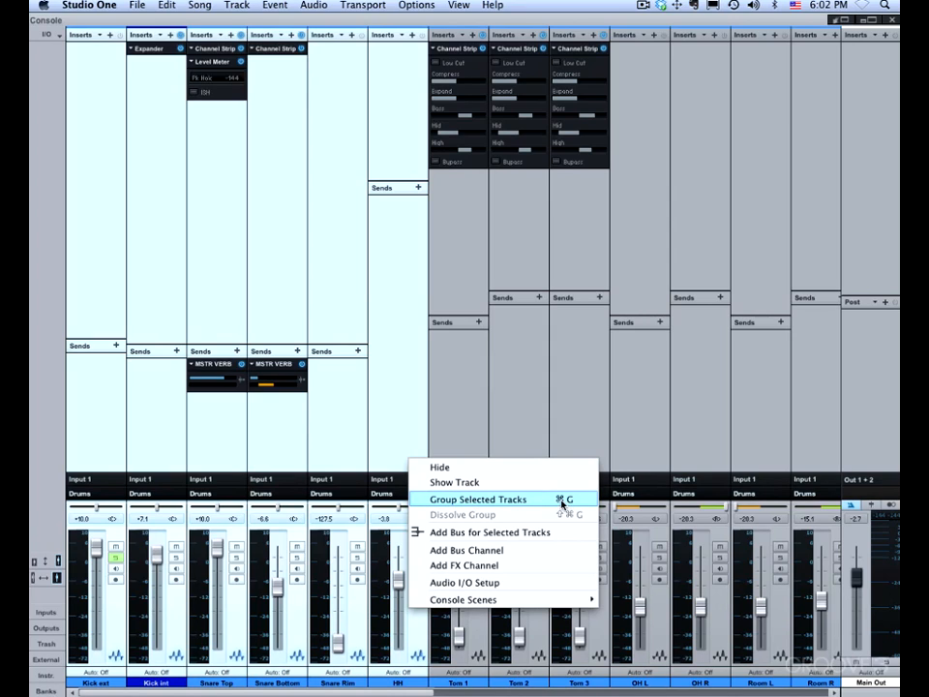
click(567, 503)
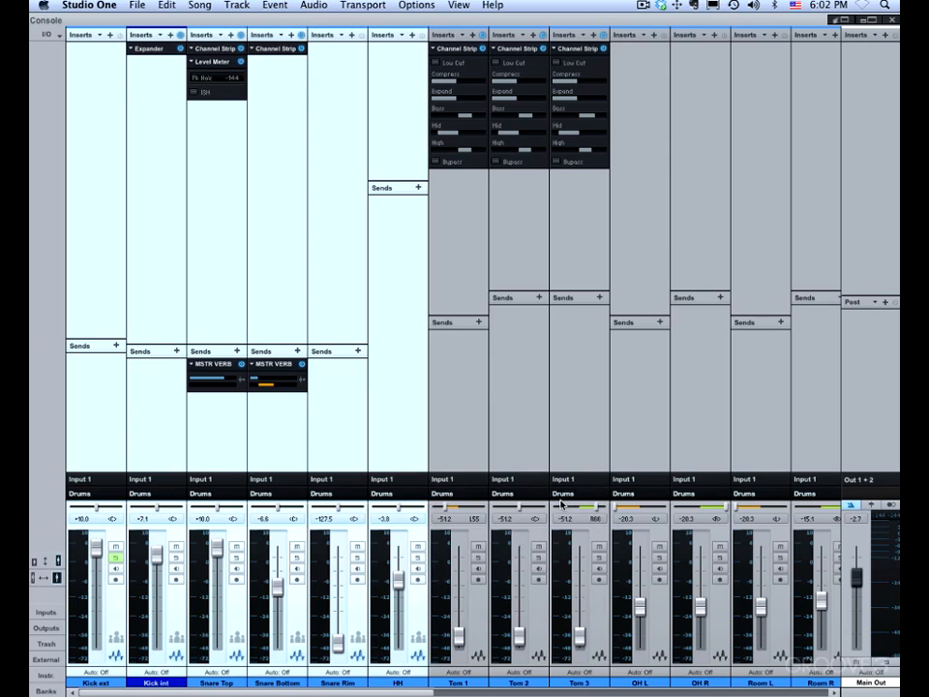
click(475, 595)
click(285, 606)
drag(217, 548, 212, 577)
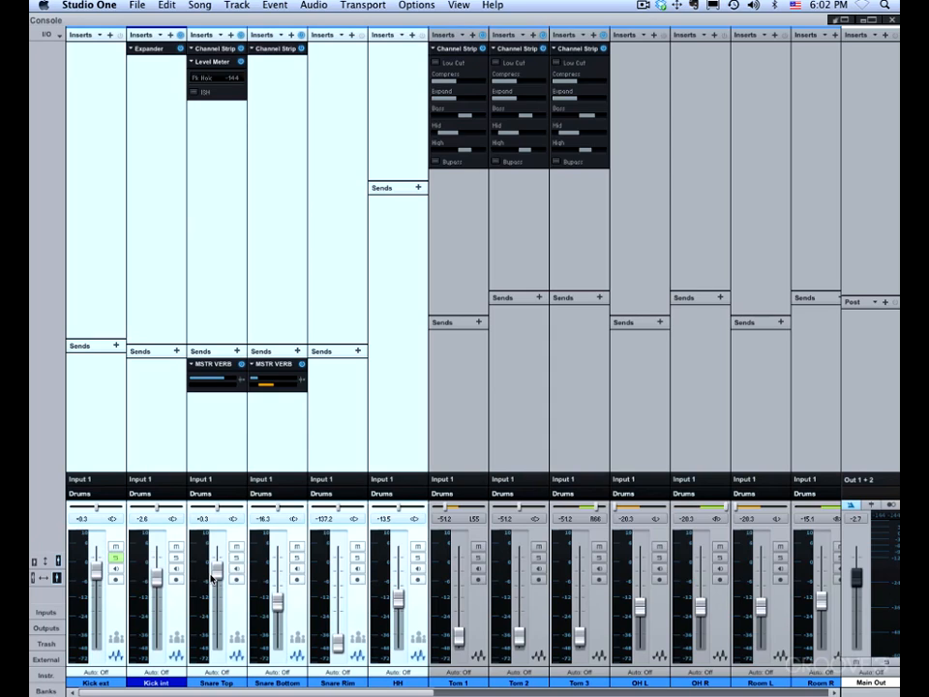
Adjust the Snare Bottom channel's volume independently of its group to -11.7 dB
scroll(278, 605, up, 4)
scroll(278, 605, down, 6)
scroll(278, 593, up, 12)
scroll(275, 590, down, 3)
scroll(274, 598, up, 2)
scroll(273, 596, down, 4)
Dissolve Group 1 and select only the Tom 1 channel
right_click(414, 603)
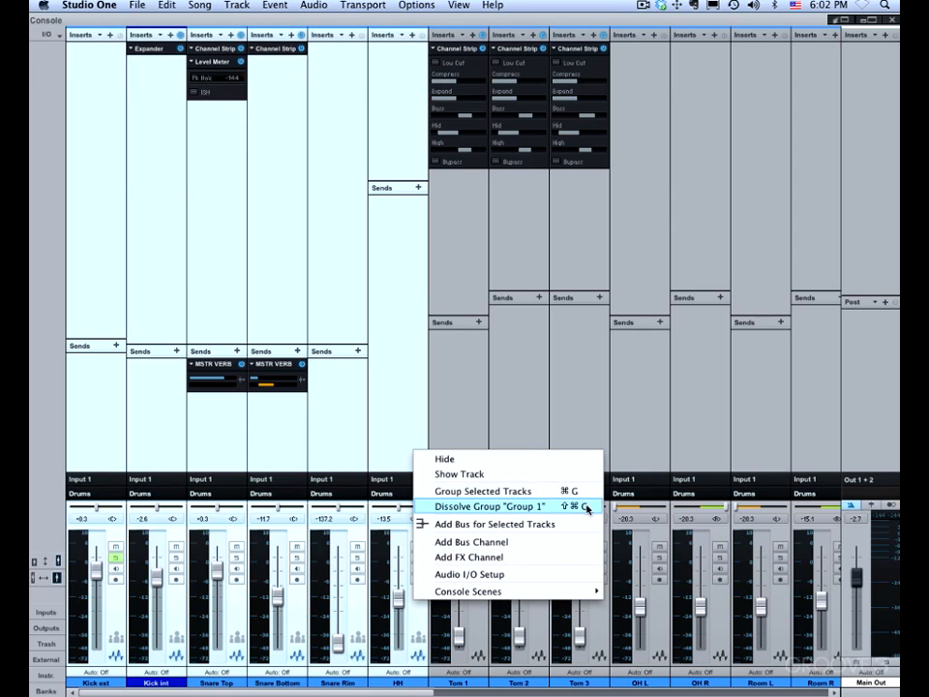
click(587, 507)
click(464, 620)
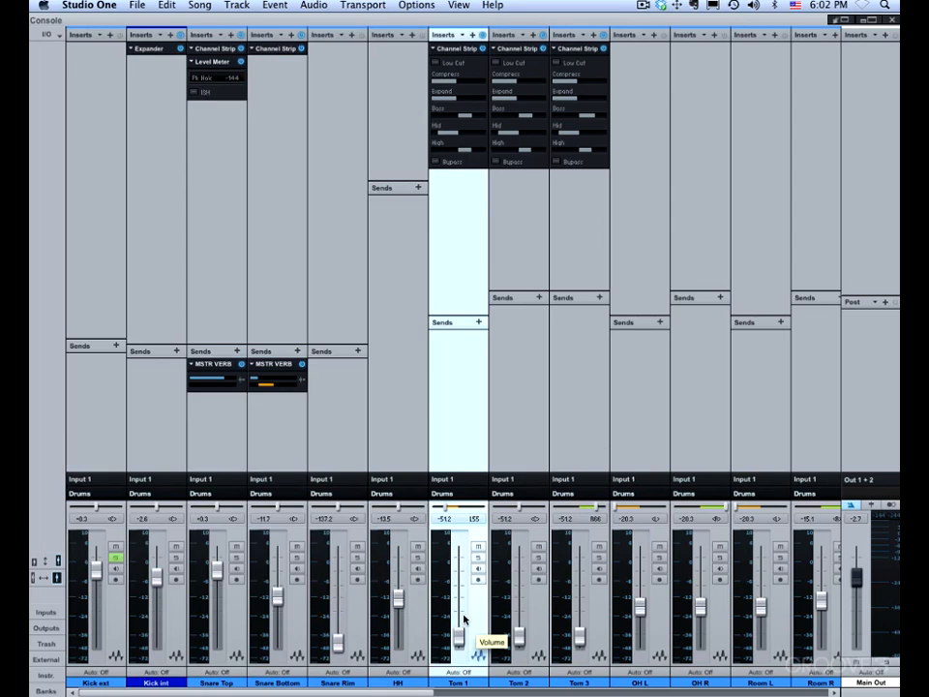